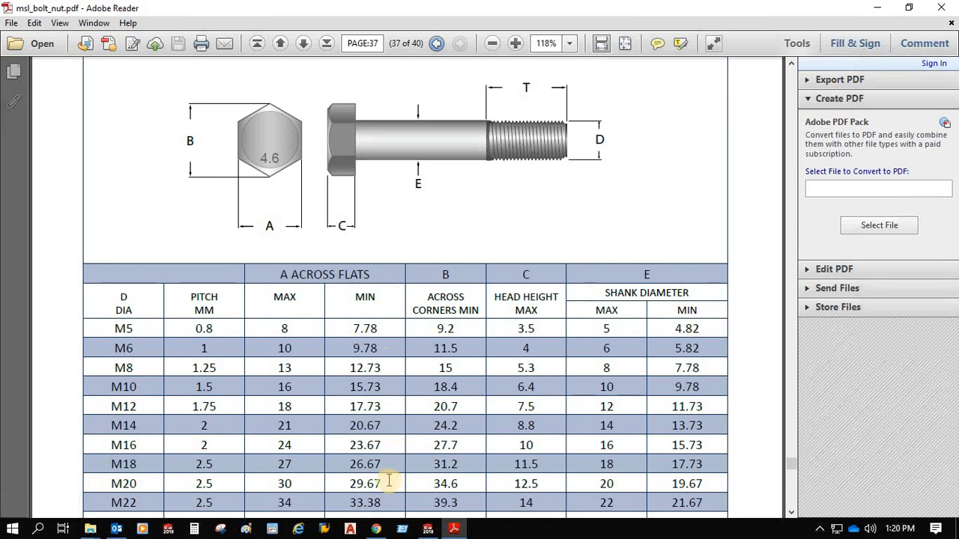
- Switch to Chrome, search Google for "free pdf to excel converter" and open Smallpdf's PDF to Excel Converter page
{"action": "left_click", "coordinate": [376, 529]}
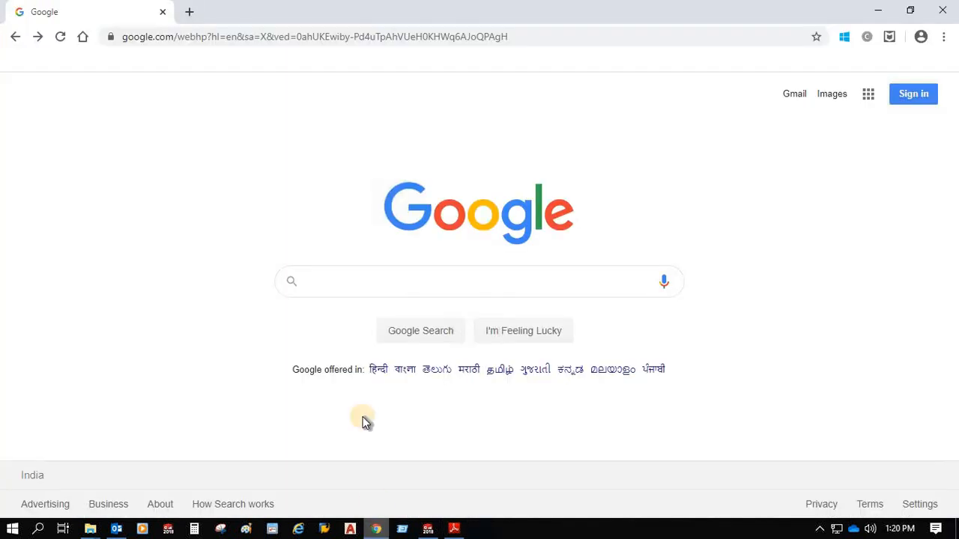
{"action": "left_click", "coordinate": [319, 281]}
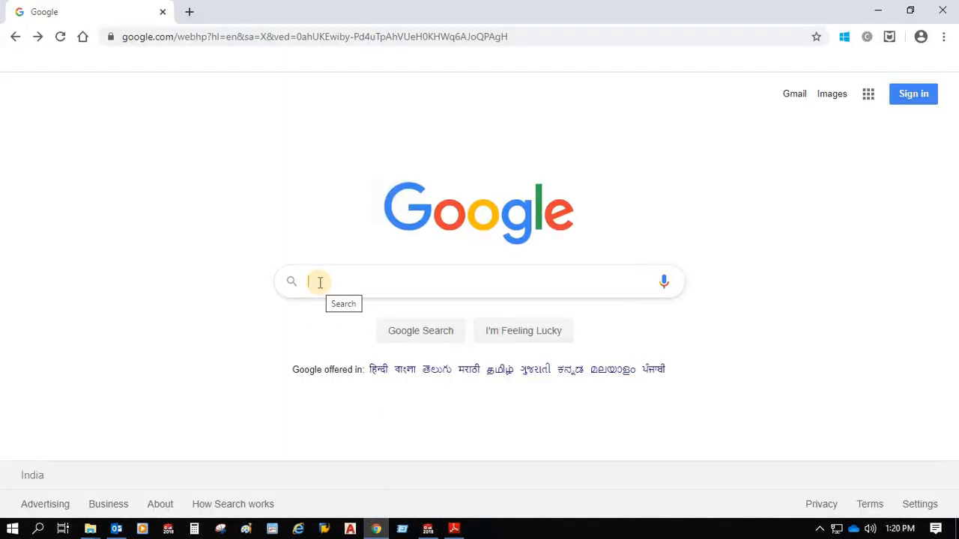
{"action": "type", "text": "fr"}
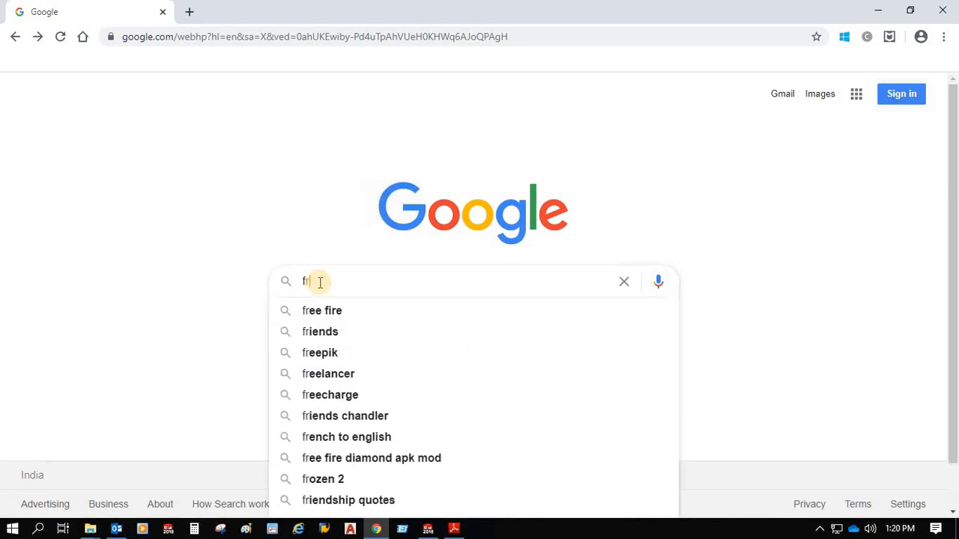
{"action": "type", "text": "ee pdf to"}
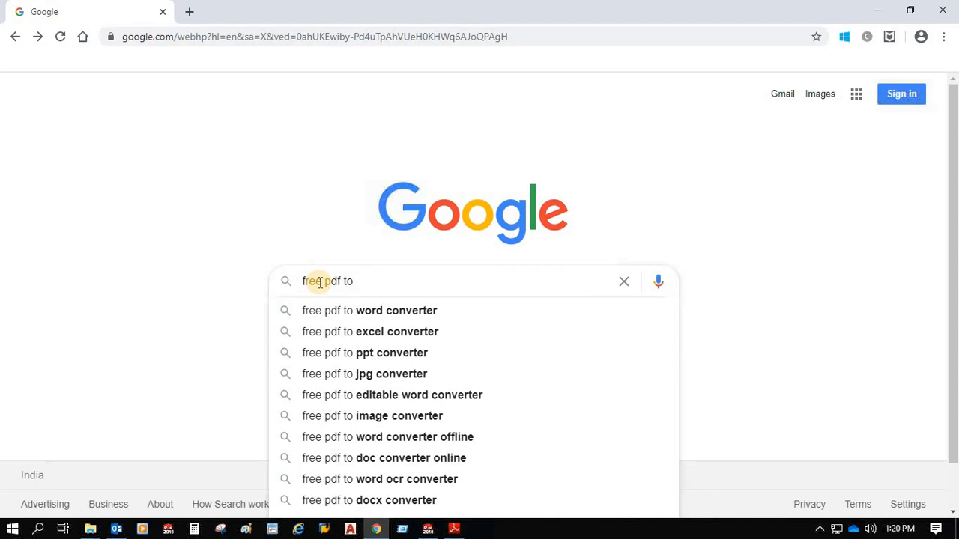
{"action": "type", "text": " excel"}
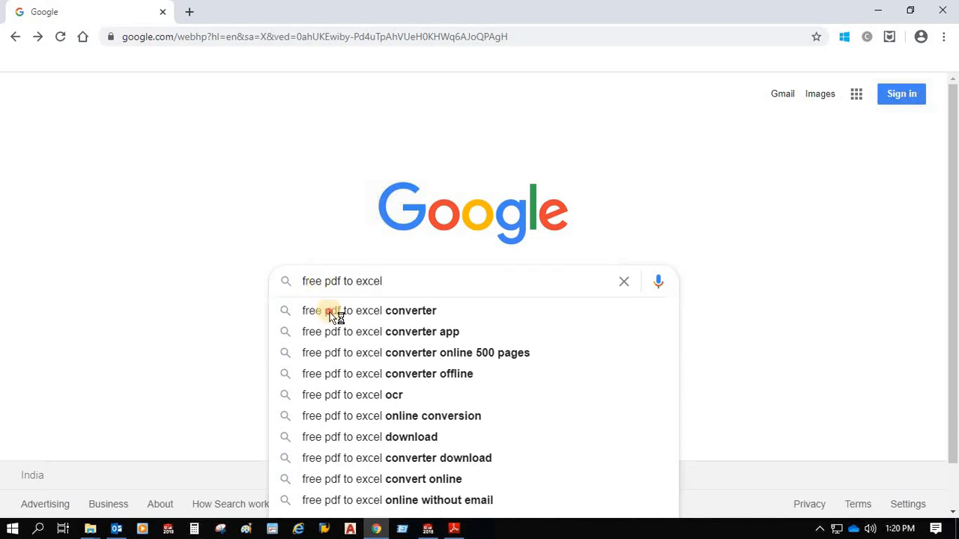
{"action": "left_click", "coordinate": [333, 314]}
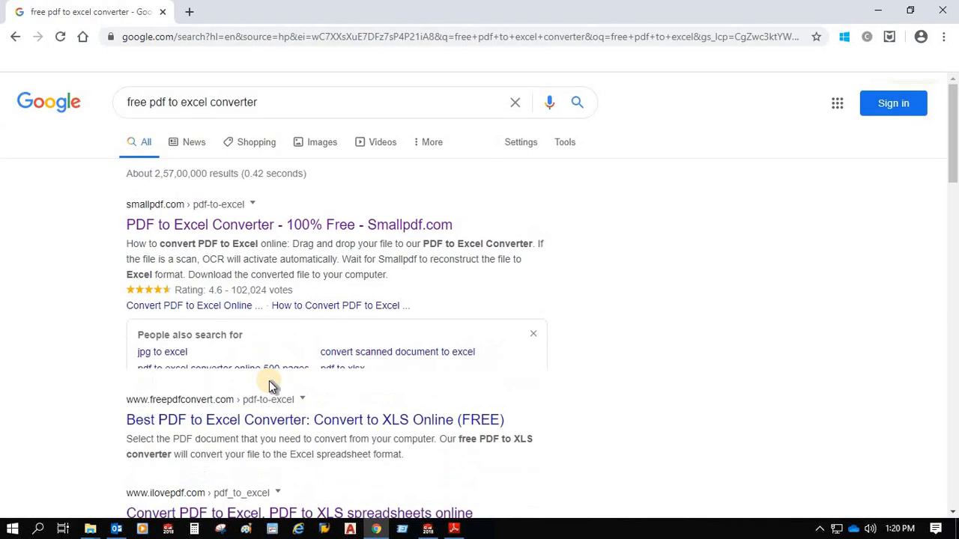
{"action": "left_click", "coordinate": [171, 231]}
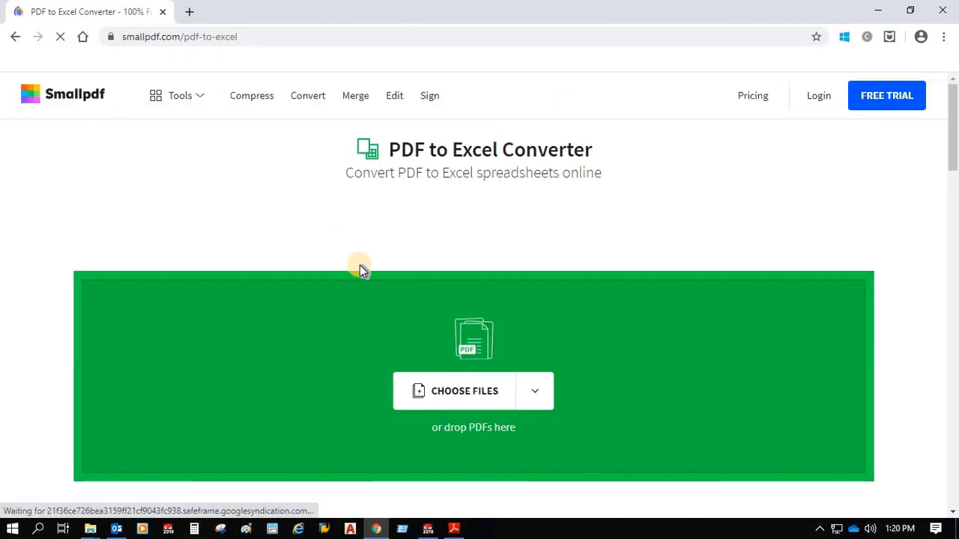
- Upload msl_bolt_nut.pdf from the Downloads folder to the Smallpdf converter
{"action": "left_click", "coordinate": [91, 530]}
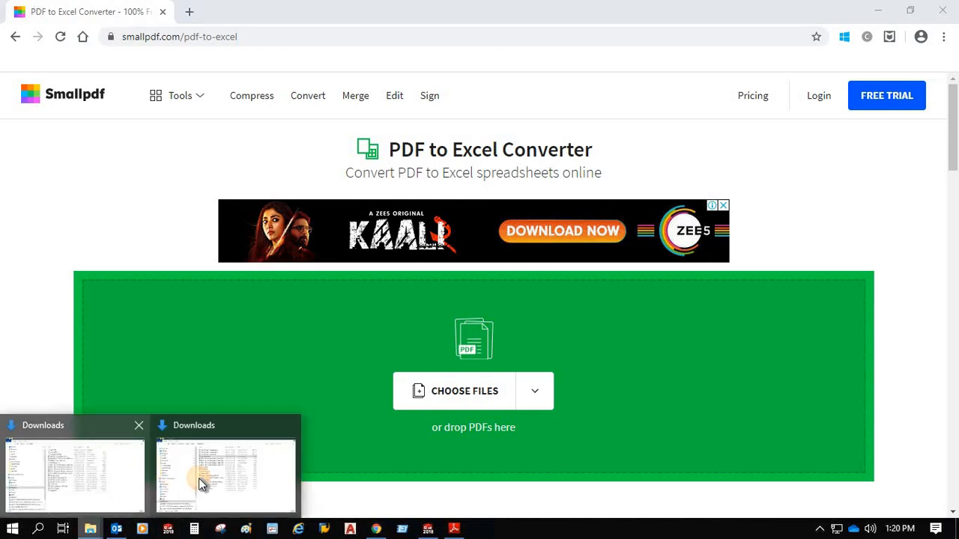
{"action": "left_click", "coordinate": [224, 472]}
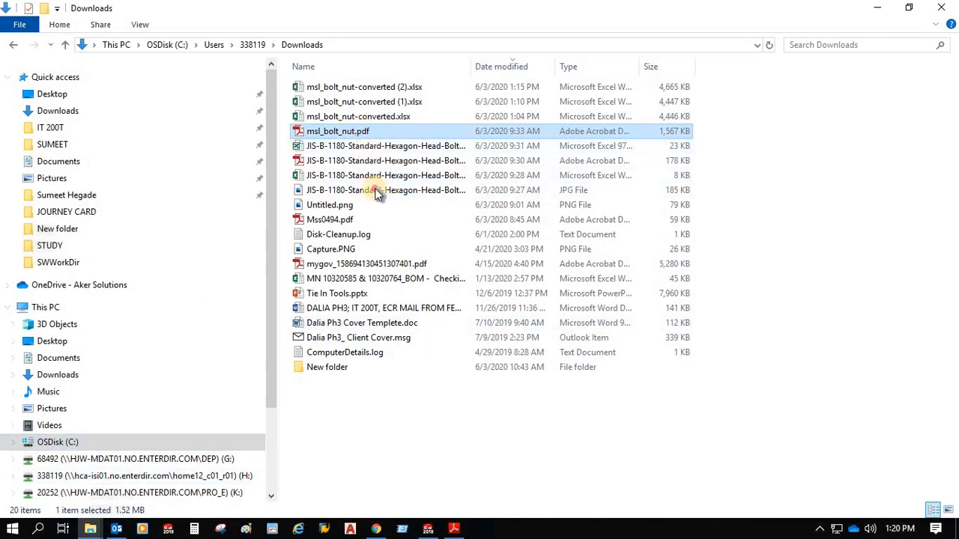
{"action": "left_click_drag", "start_coordinate": [337, 132], "coordinate": [419, 348]}
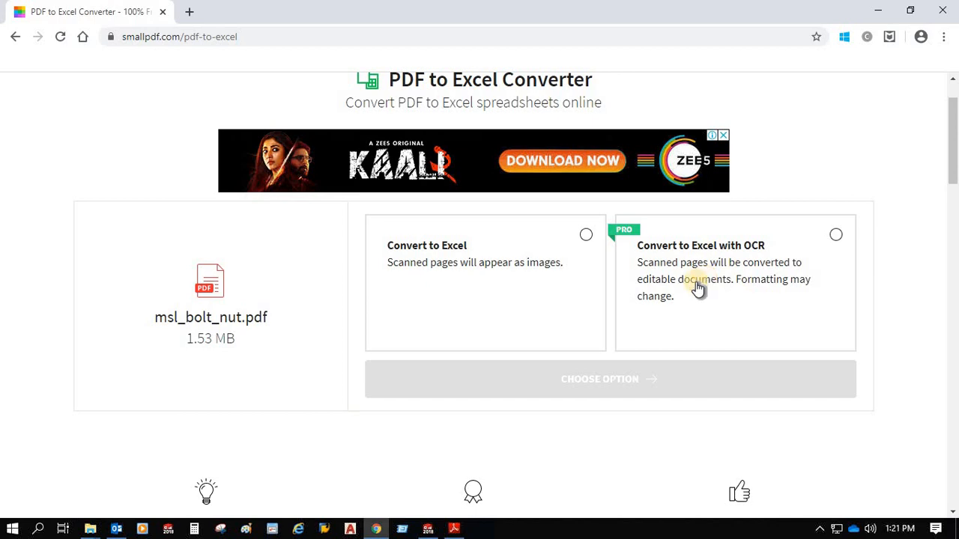
- Convert the uploaded PDF with the Convert to Excel option without OCR, and download the resulting workbook
{"action": "left_click", "coordinate": [587, 235]}
{"action": "left_click", "coordinate": [603, 376]}
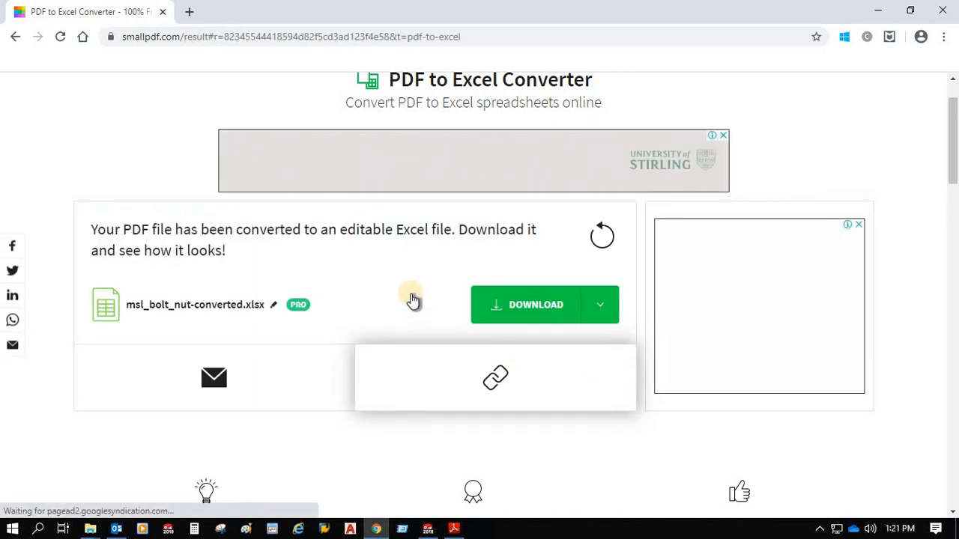
{"action": "left_click", "coordinate": [535, 313]}
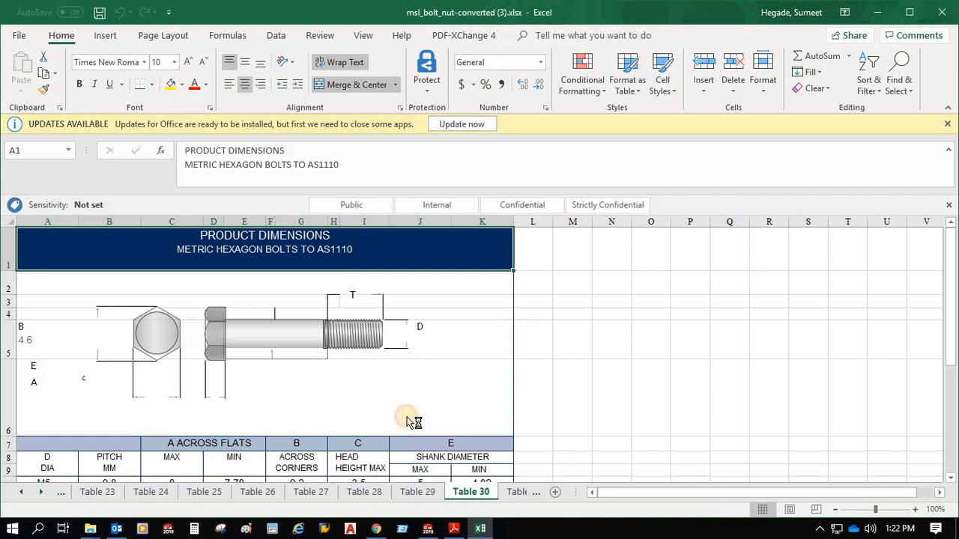
- Examine the metric hexagon bolt dimensions on the Table 30 sheet and compare them with the lettered bolt drawing in msl_bolt_nut.pdf
{"action": "left_click", "coordinate": [411, 422]}
{"action": "scroll", "coordinate": [414, 422], "scroll_direction": "down", "scroll_amount": 2}
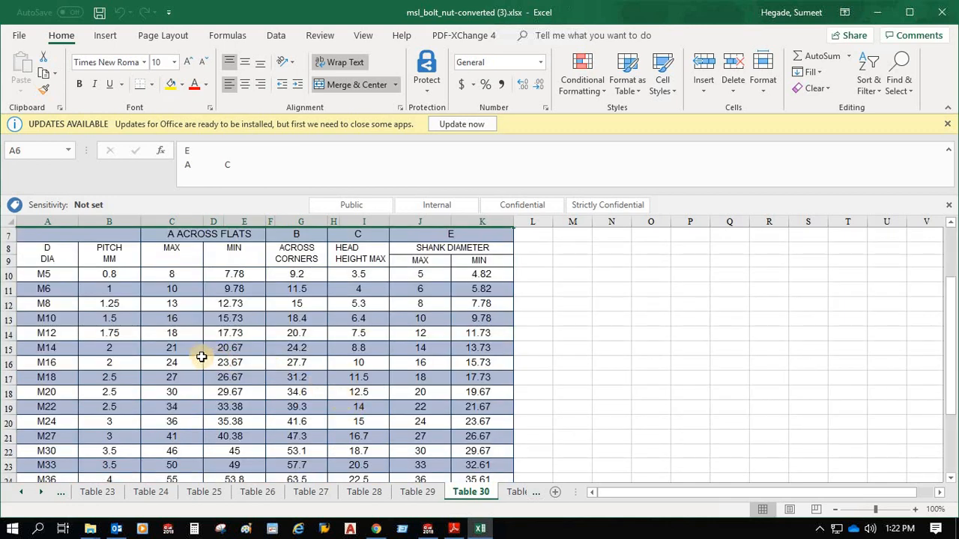
{"action": "left_click", "coordinate": [182, 349]}
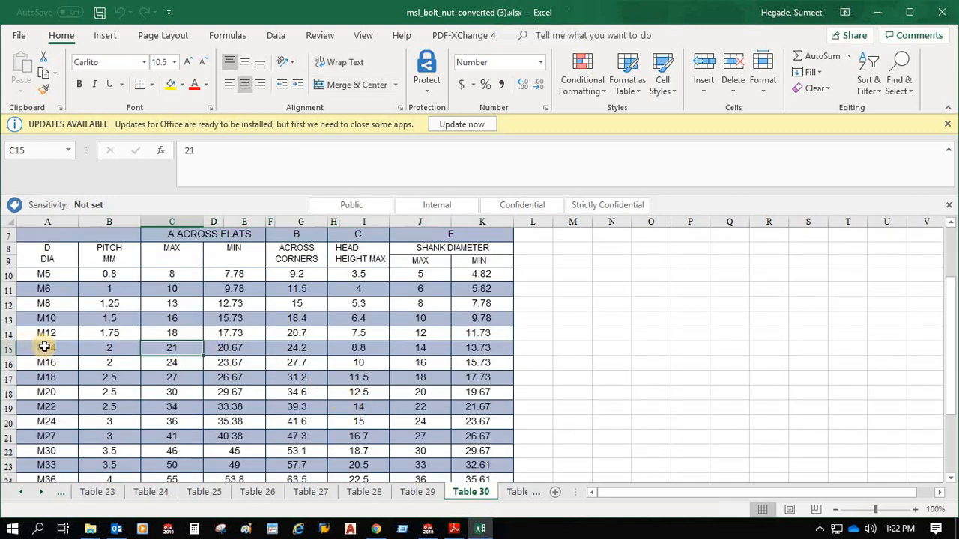
{"action": "left_click", "coordinate": [52, 343]}
{"action": "scroll", "coordinate": [57, 339], "scroll_direction": "up", "scroll_amount": 1}
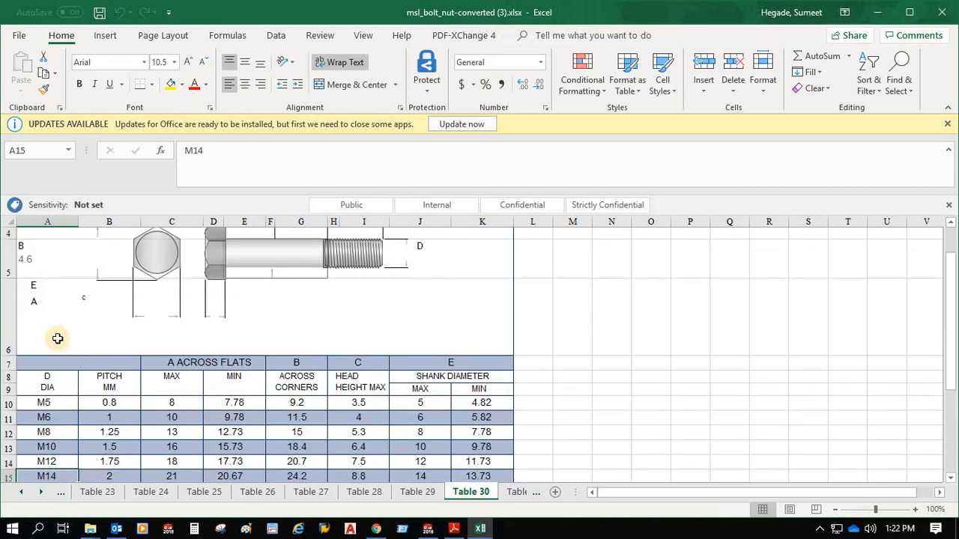
{"action": "scroll", "coordinate": [314, 333], "scroll_direction": "down", "scroll_amount": 1}
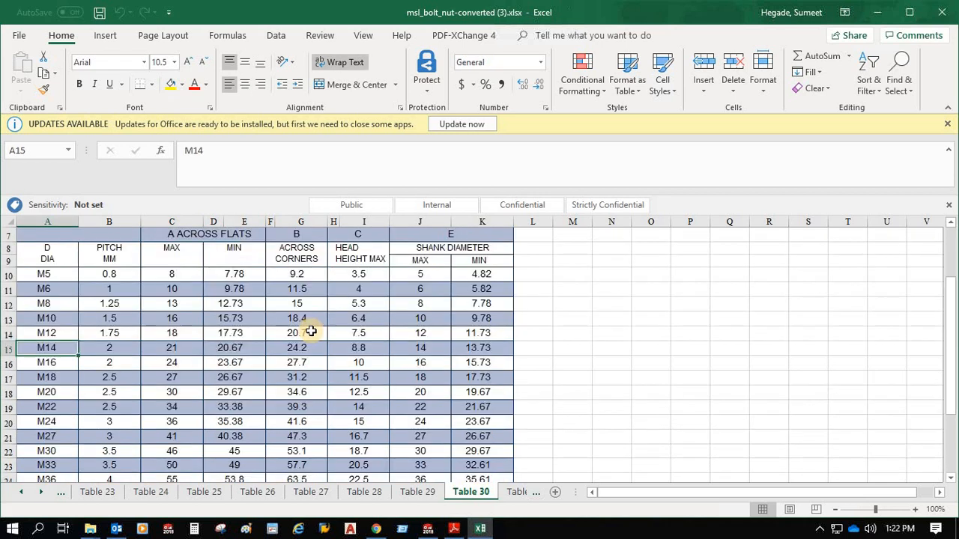
{"action": "left_click", "coordinate": [430, 530]}
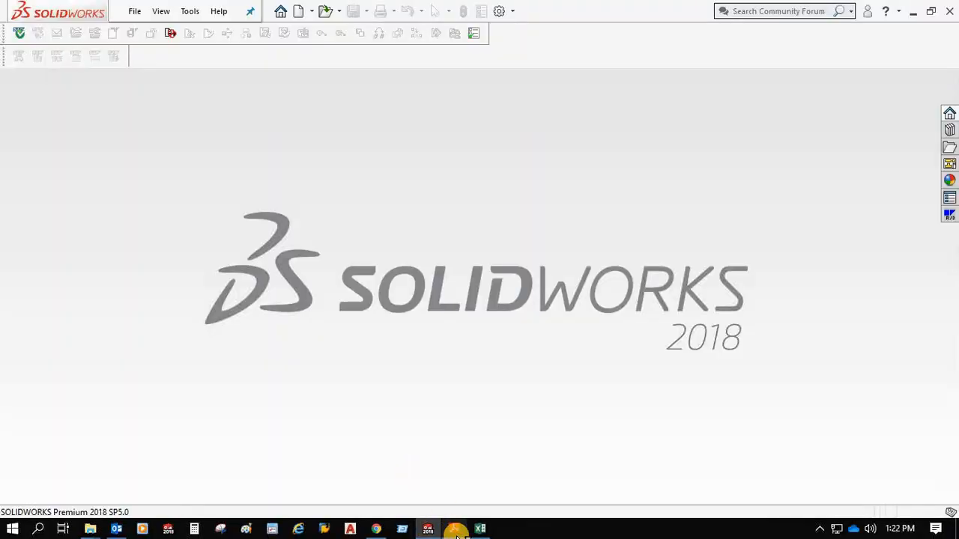
{"action": "left_click", "coordinate": [455, 530]}
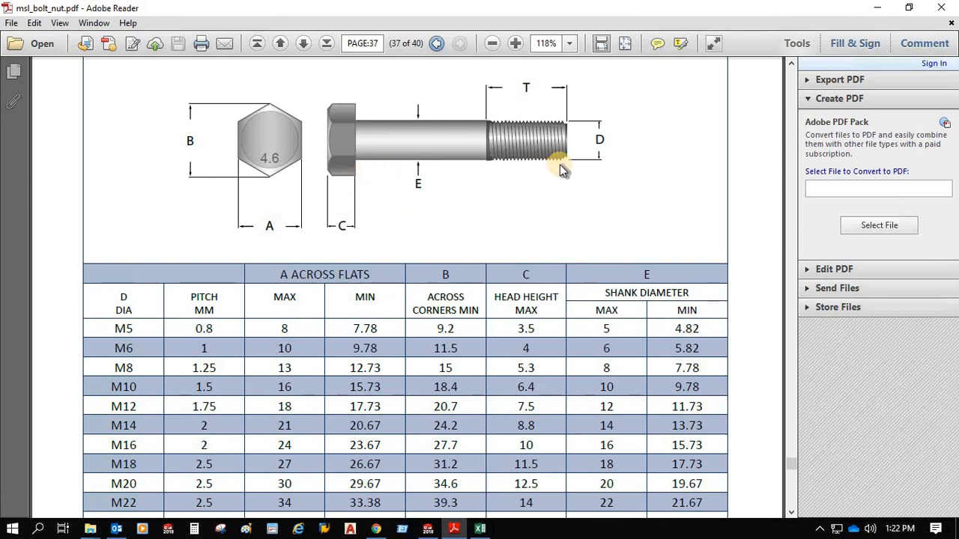
{"action": "double_click", "coordinate": [600, 139]}
{"action": "left_click_drag", "start_coordinate": [561, 173], "coordinate": [560, 203]}
{"action": "left_click", "coordinate": [559, 202]}
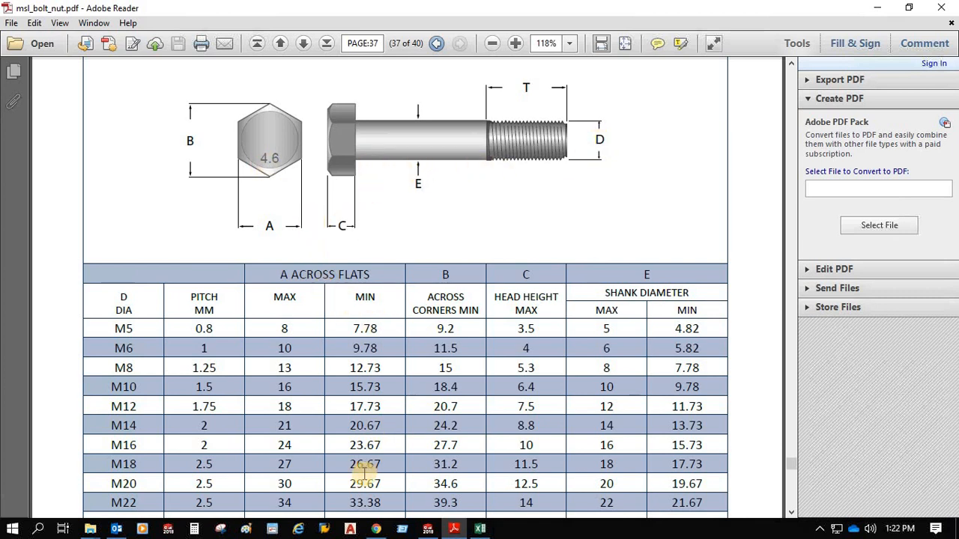
- Switch to SOLIDWORKS, create a new part and open a sketch on its Top Plane
{"action": "left_click", "coordinate": [428, 531]}
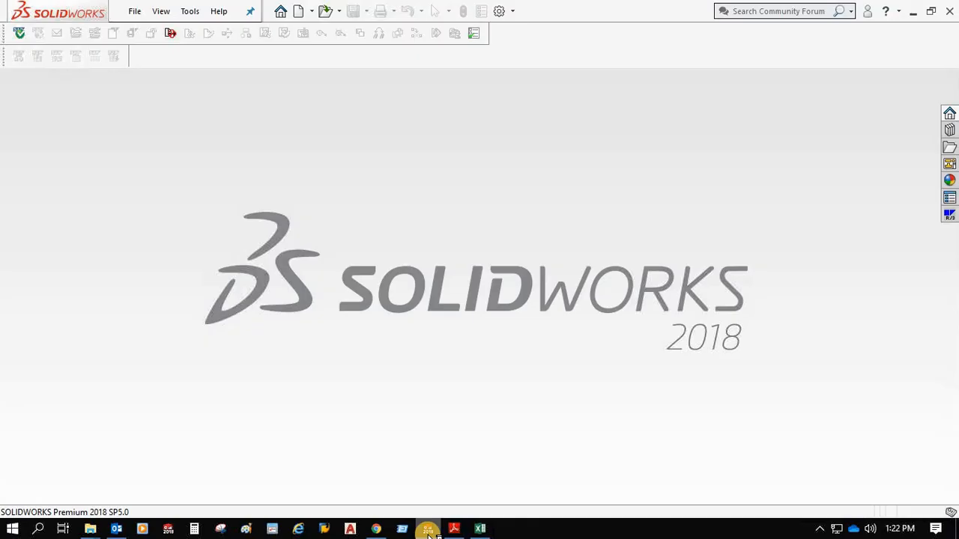
{"action": "left_click", "coordinate": [297, 12]}
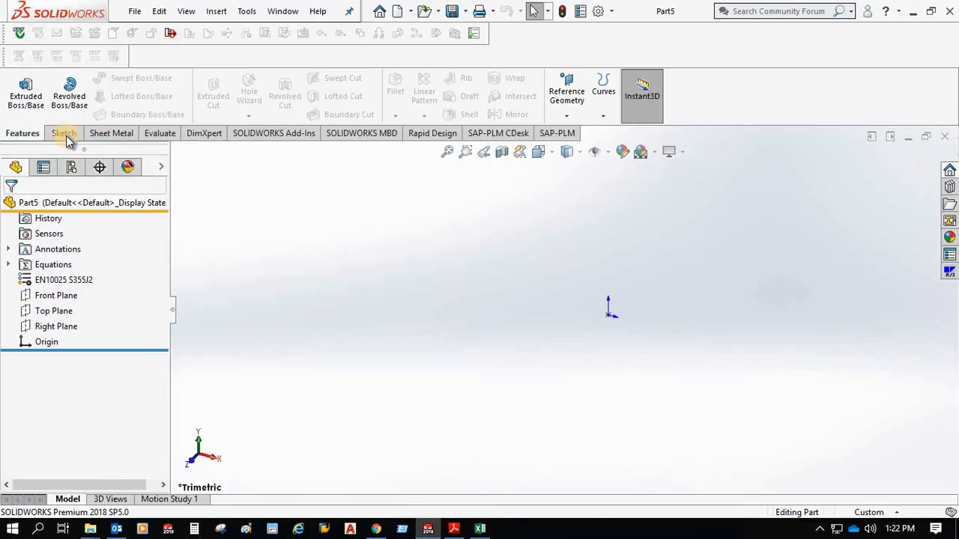
{"action": "left_click", "coordinate": [65, 135]}
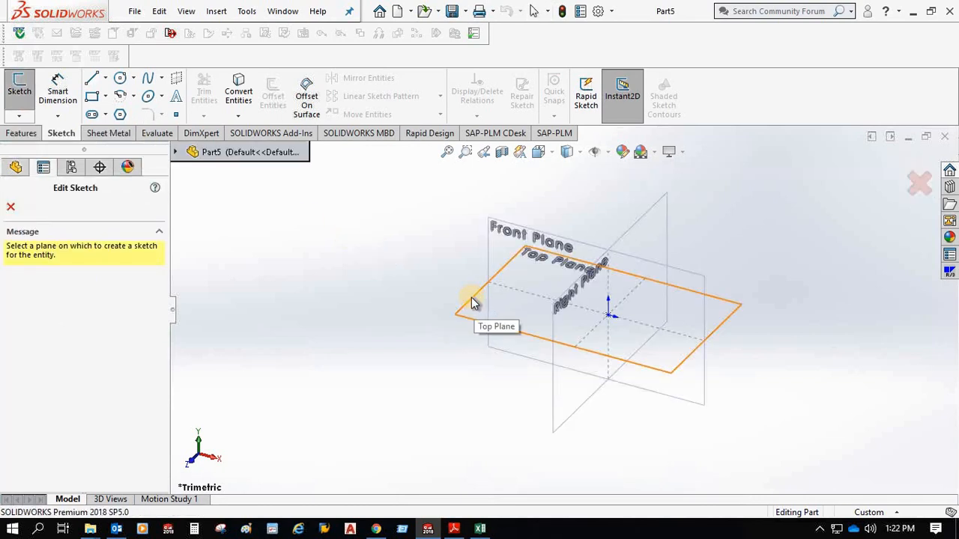
{"action": "left_click", "coordinate": [472, 297]}
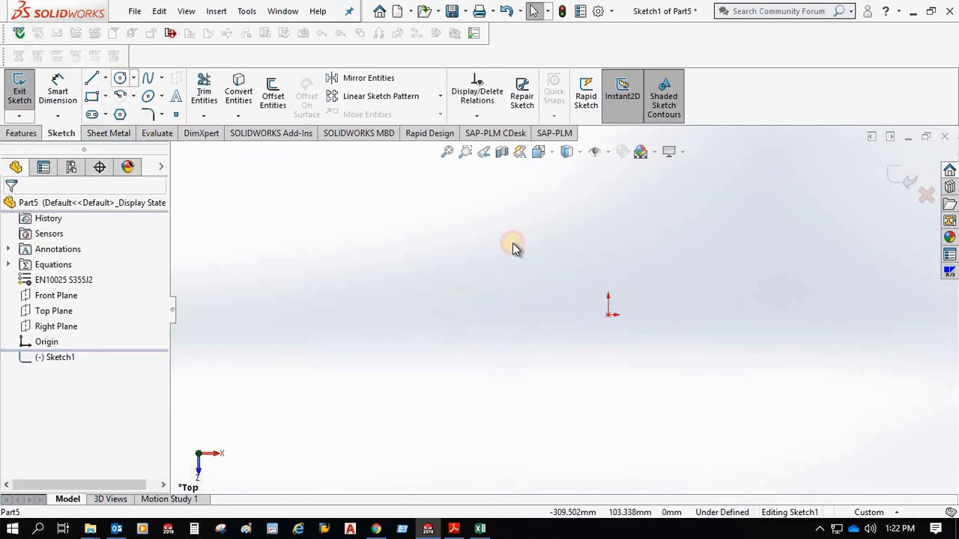
- Sketch a circle about 73 mm in diameter centred on the origin
{"action": "left_click", "coordinate": [609, 315]}
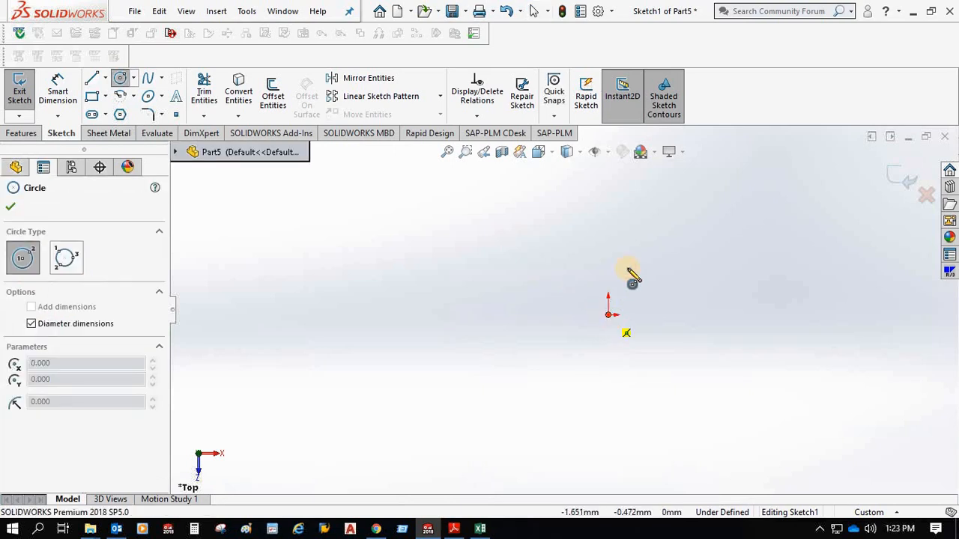
{"action": "left_click", "coordinate": [632, 273]}
{"action": "left_click", "coordinate": [10, 207]}
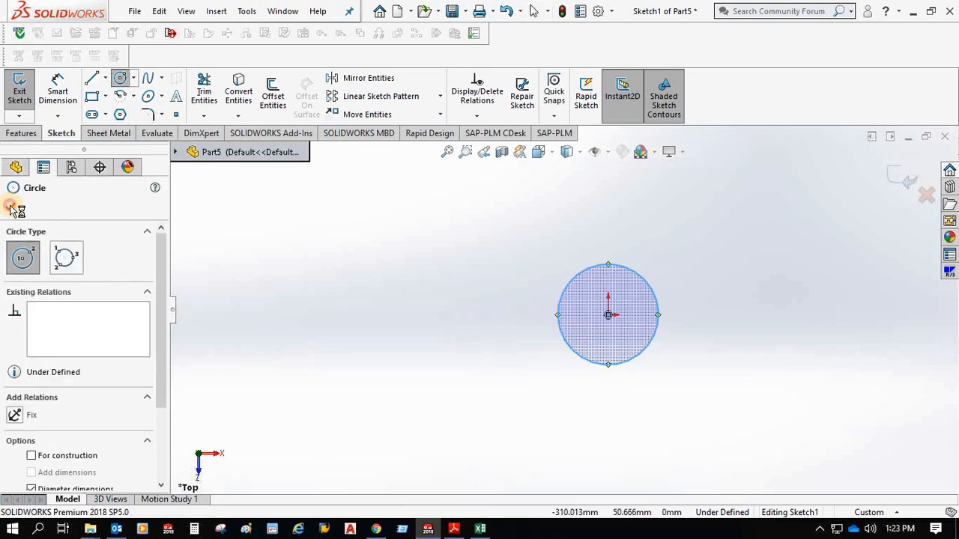
- Dimension the circle's diameter and set it to 5 mm
{"action": "left_click", "coordinate": [54, 86]}
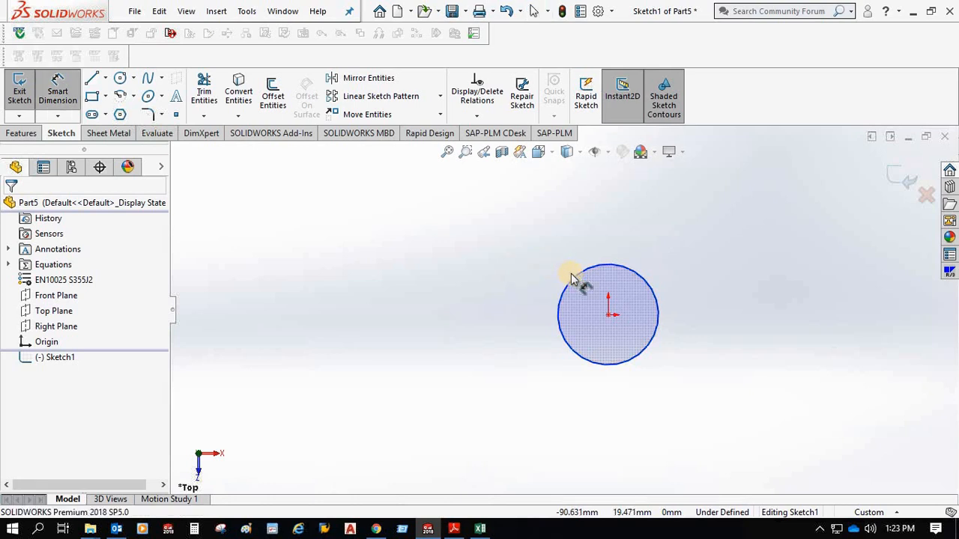
{"action": "left_click", "coordinate": [553, 304]}
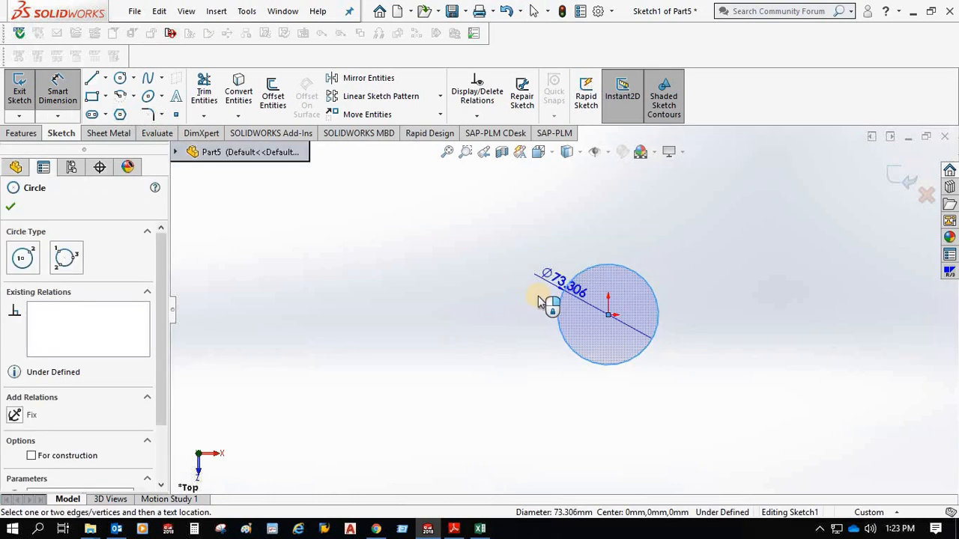
{"action": "left_click", "coordinate": [537, 296]}
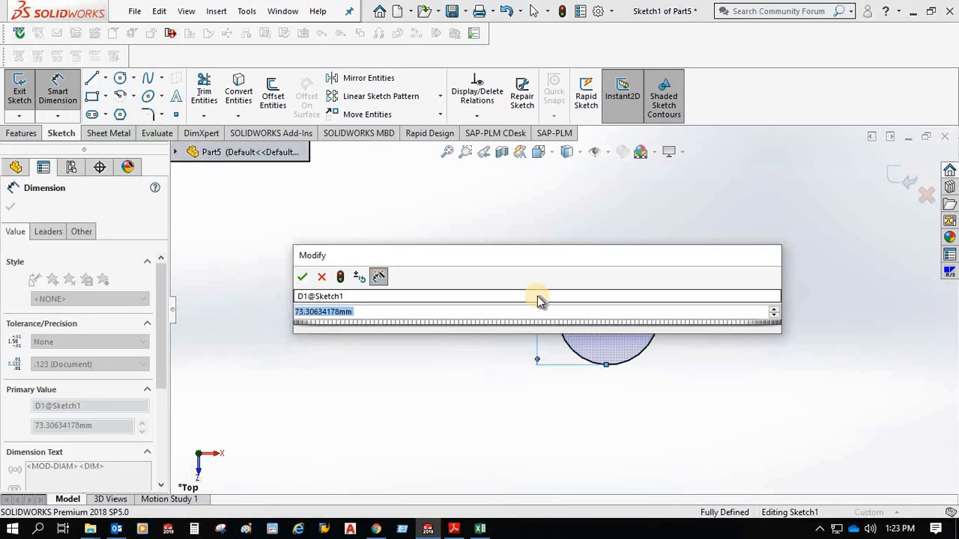
{"action": "type", "text": "5"}
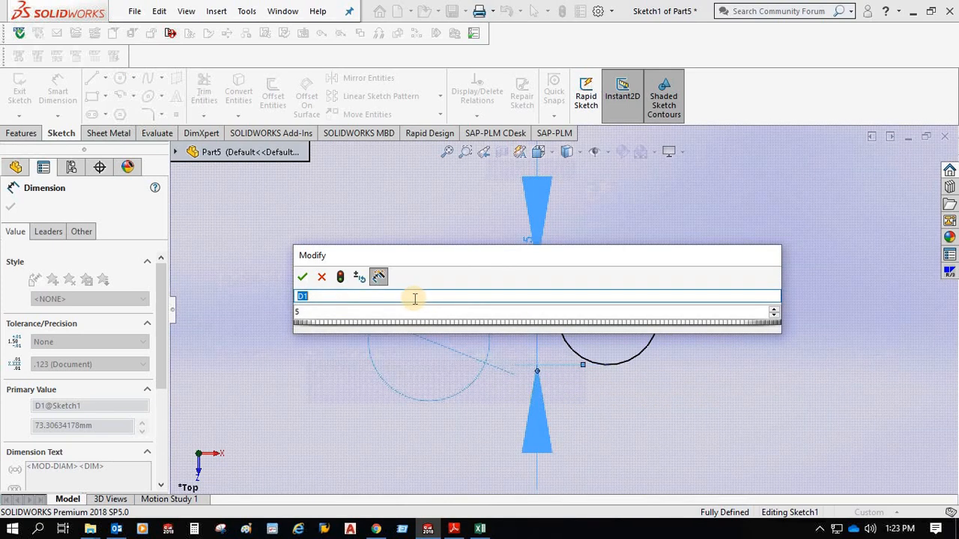
{"action": "left_click", "coordinate": [307, 296]}
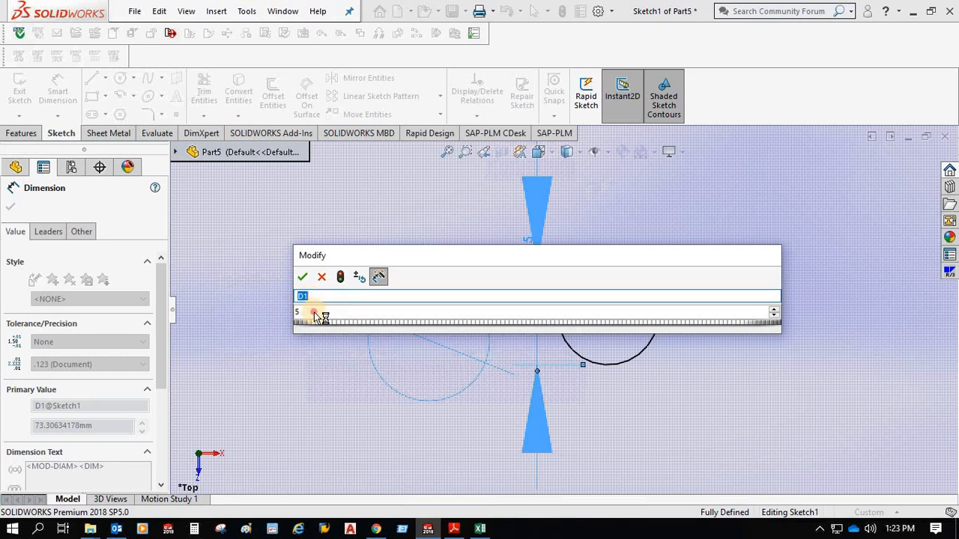
{"action": "left_click", "coordinate": [315, 313]}
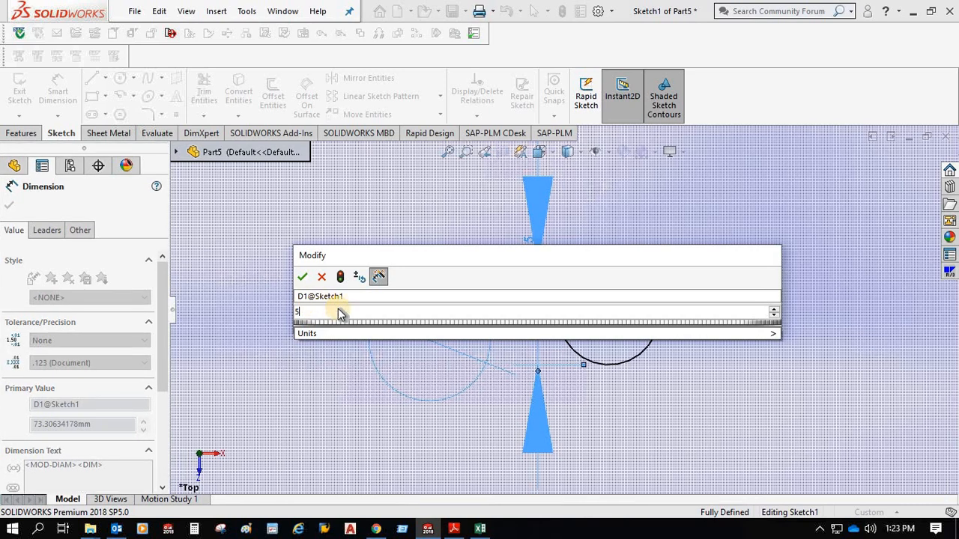
{"action": "left_click", "coordinate": [303, 278]}
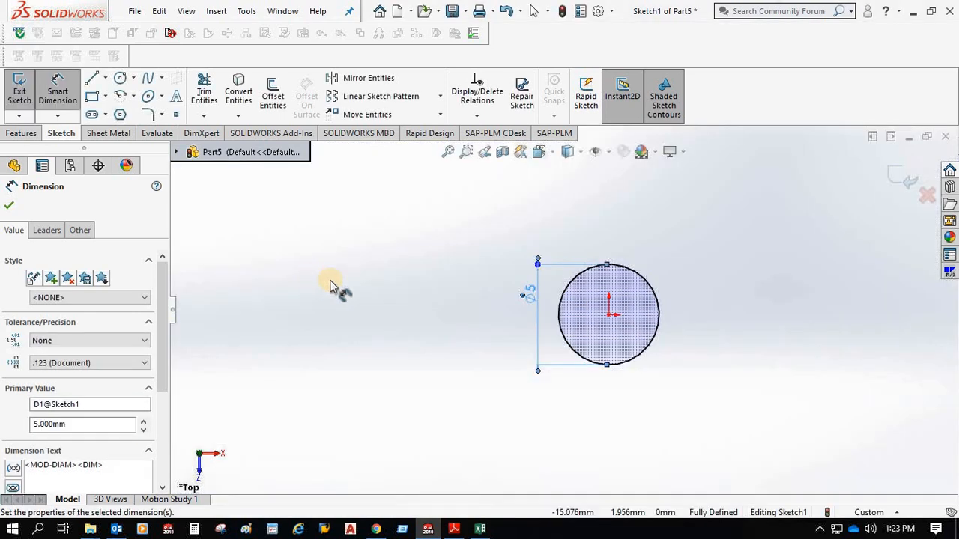
{"action": "left_click", "coordinate": [12, 205]}
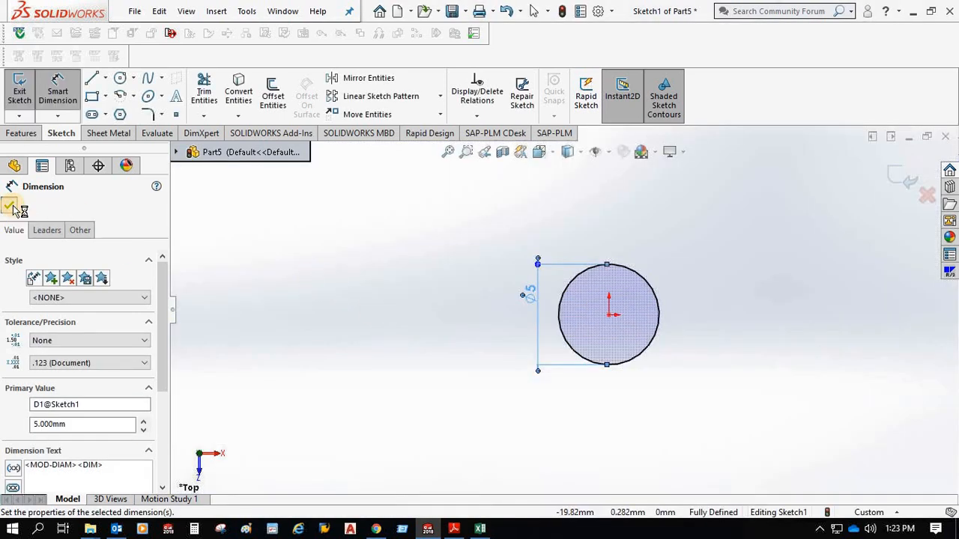
- Extrude the 5 mm circle 10 mm in one direction from the sketch plane to form the bolt's shank
{"action": "left_click", "coordinate": [23, 133]}
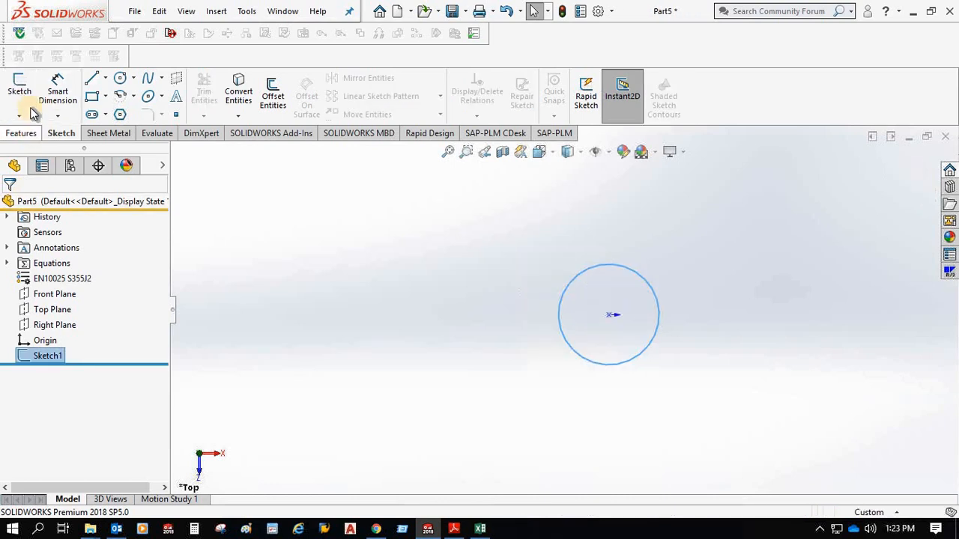
{"action": "left_click", "coordinate": [27, 101]}
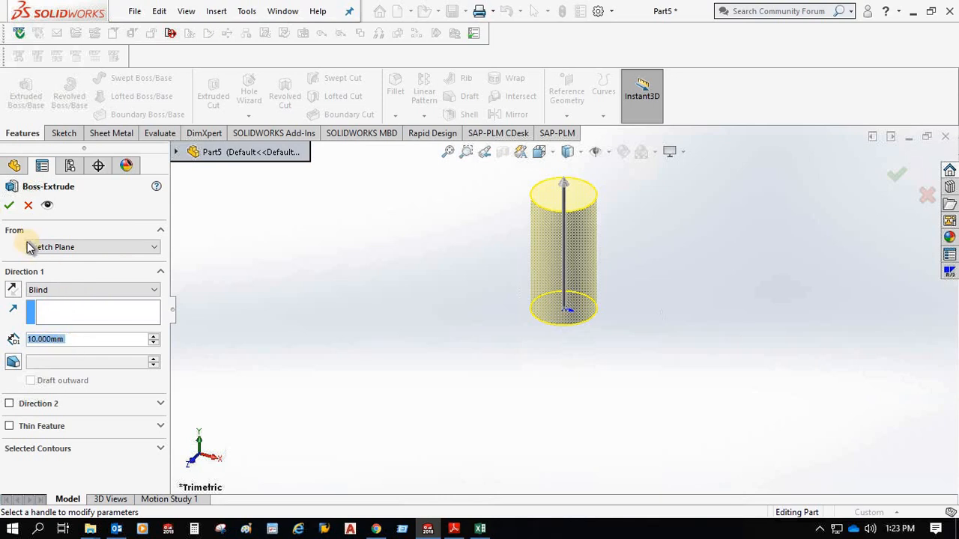
{"action": "left_click", "coordinate": [9, 207]}
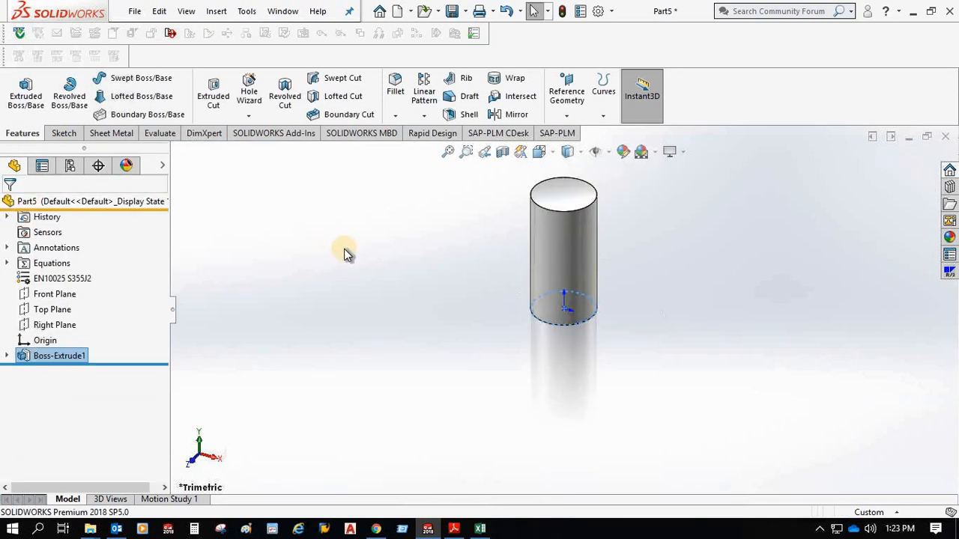
- Sketch a six-sided polygon centred on the origin on the shank's upper end face, with an inscribed circle about 5.35 mm in diameter
{"action": "left_click", "coordinate": [64, 135]}
{"action": "left_click", "coordinate": [19, 89]}
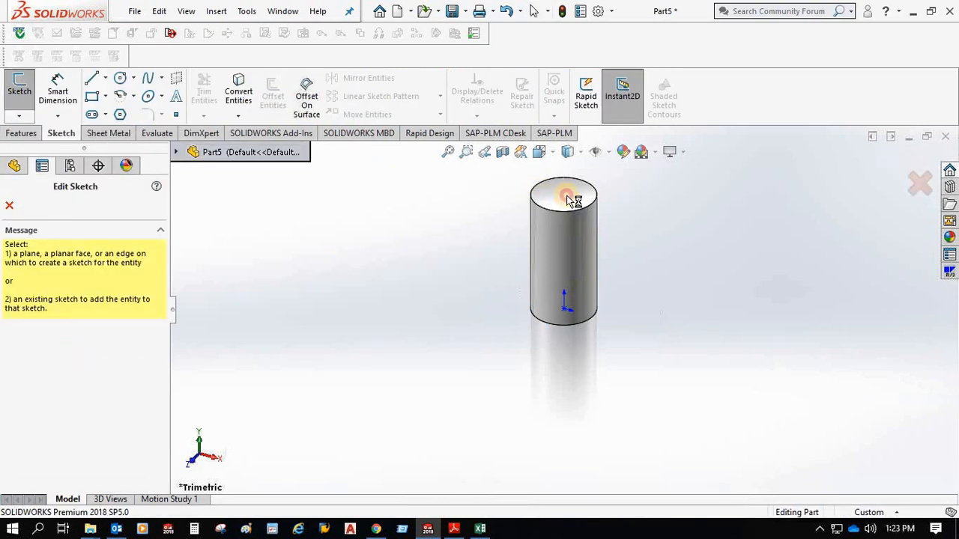
{"action": "left_click", "coordinate": [567, 197]}
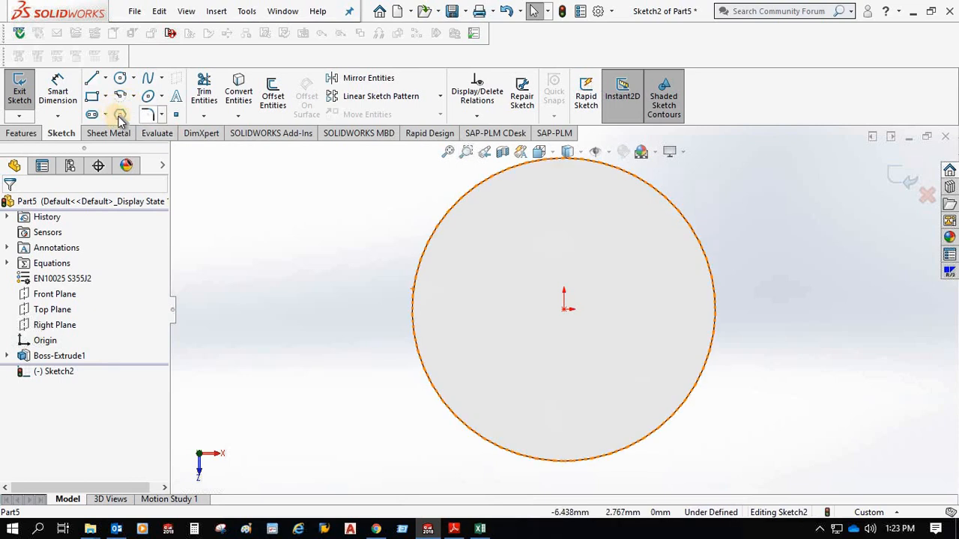
{"action": "left_click", "coordinate": [120, 117]}
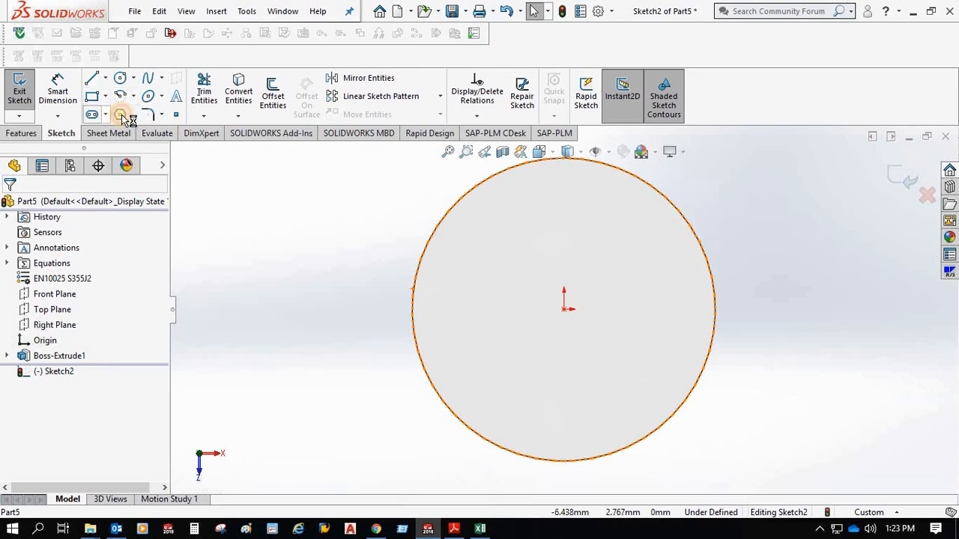
{"action": "left_click", "coordinate": [566, 310]}
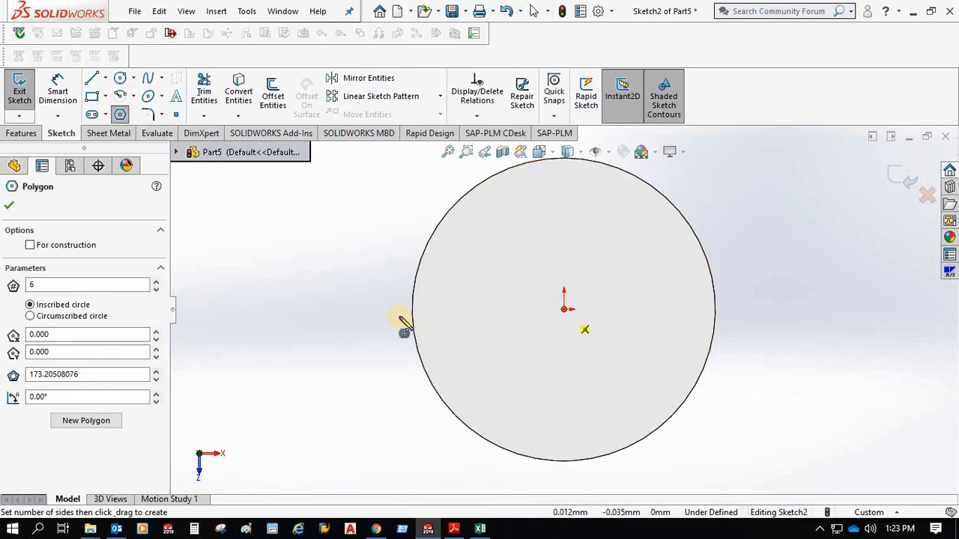
{"action": "left_click", "coordinate": [397, 224]}
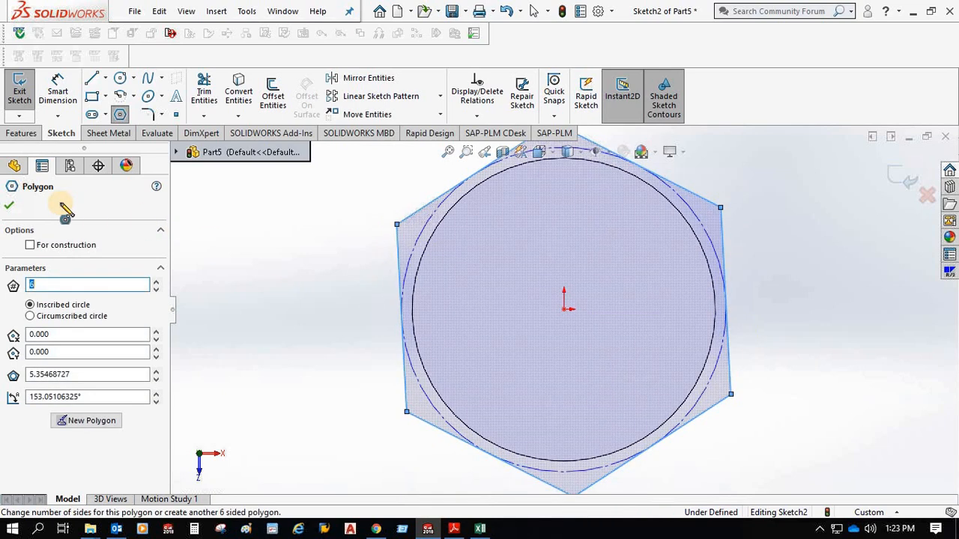
{"action": "left_click", "coordinate": [12, 206]}
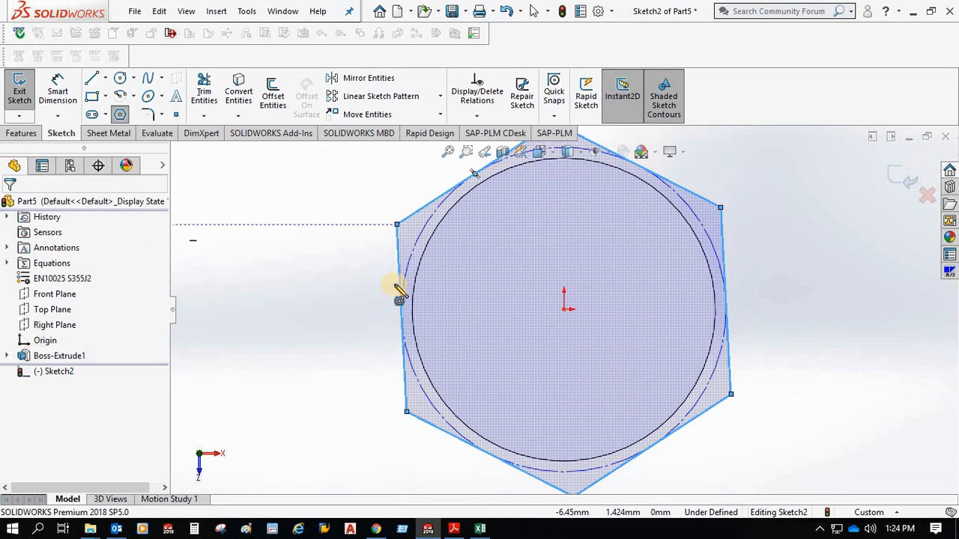
{"action": "key", "text": "Escape"}
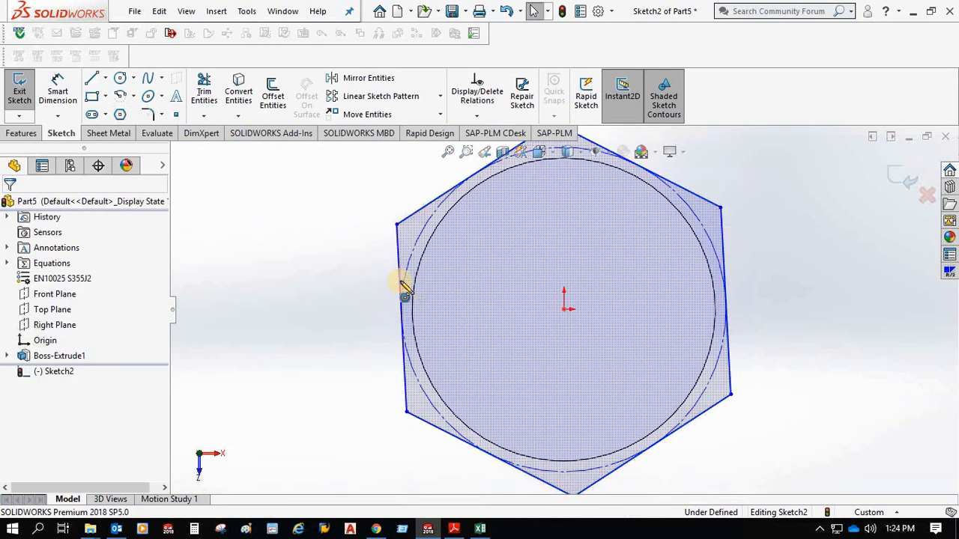
- Make one side of the hexagon vertical and dimension the distance to its parallel side as 8 mm
{"action": "left_click", "coordinate": [402, 286]}
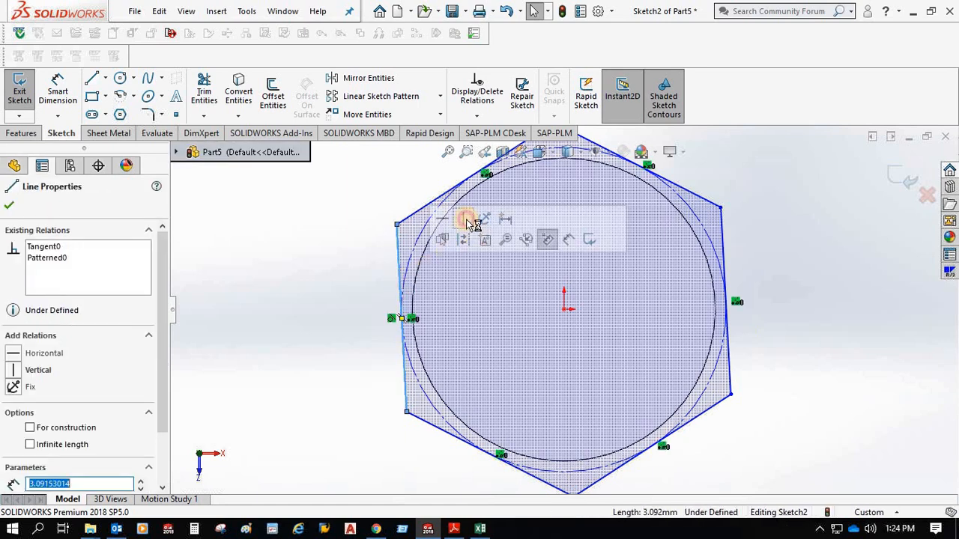
{"action": "left_click", "coordinate": [466, 218]}
{"action": "left_click", "coordinate": [58, 93]}
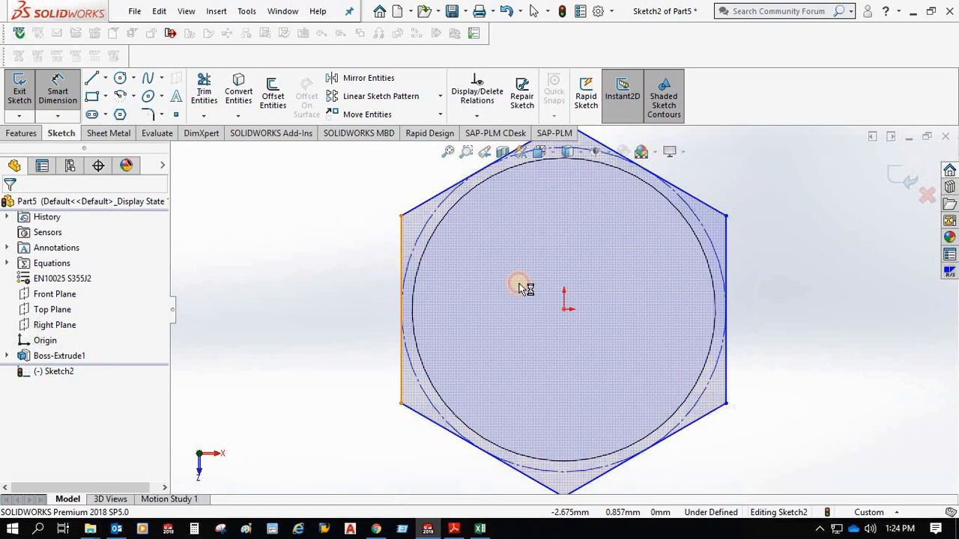
{"action": "left_click", "coordinate": [725, 285]}
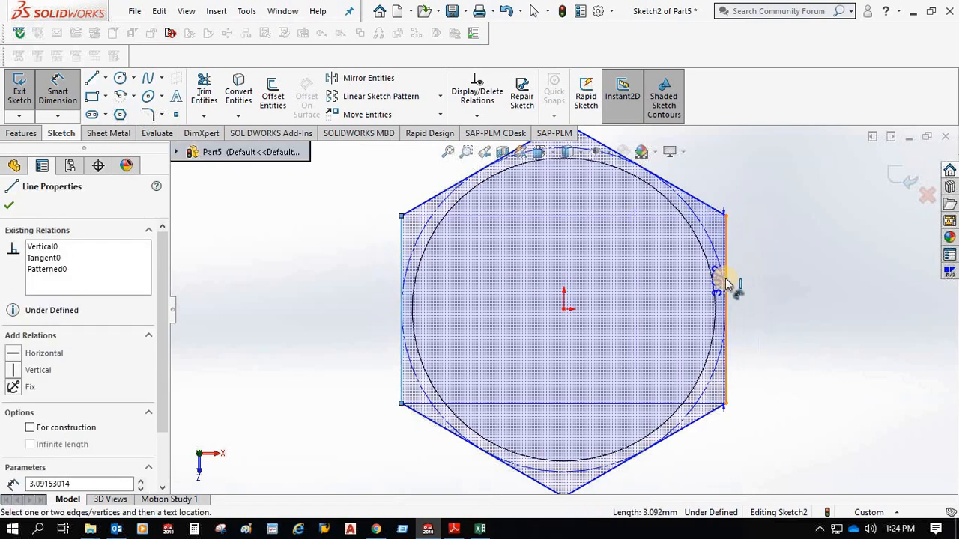
{"action": "left_click", "coordinate": [726, 283]}
{"action": "left_click", "coordinate": [575, 357]}
{"action": "left_click", "coordinate": [576, 356]}
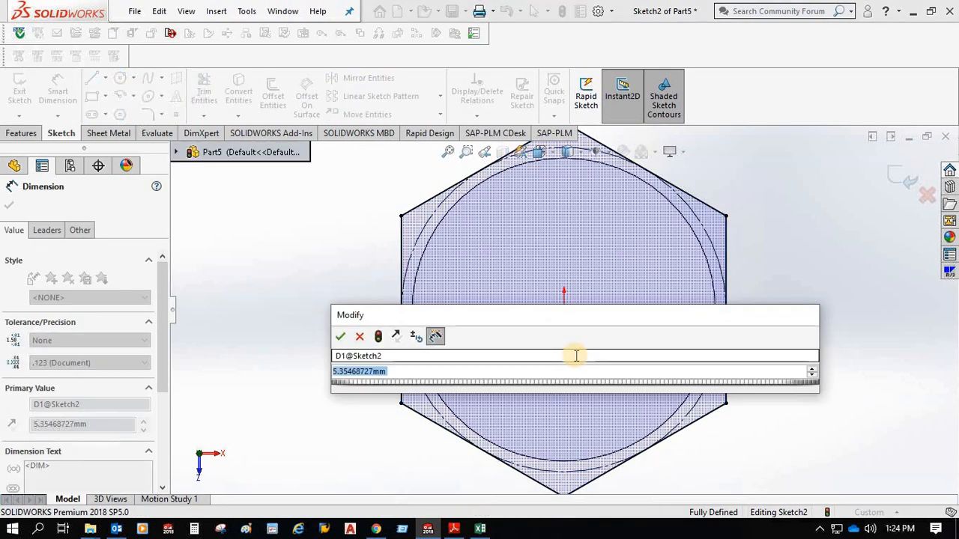
{"action": "type", "text": "8"}
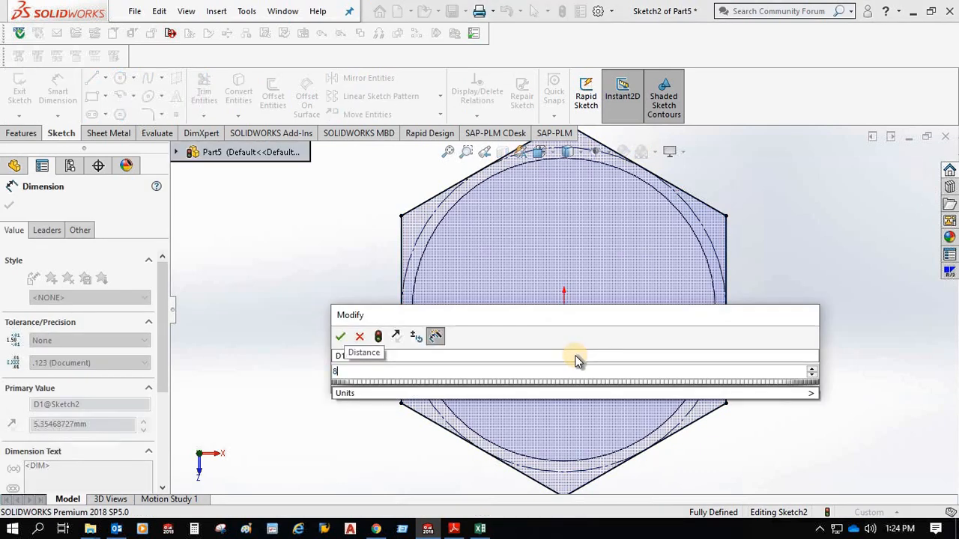
{"action": "left_click", "coordinate": [405, 356]}
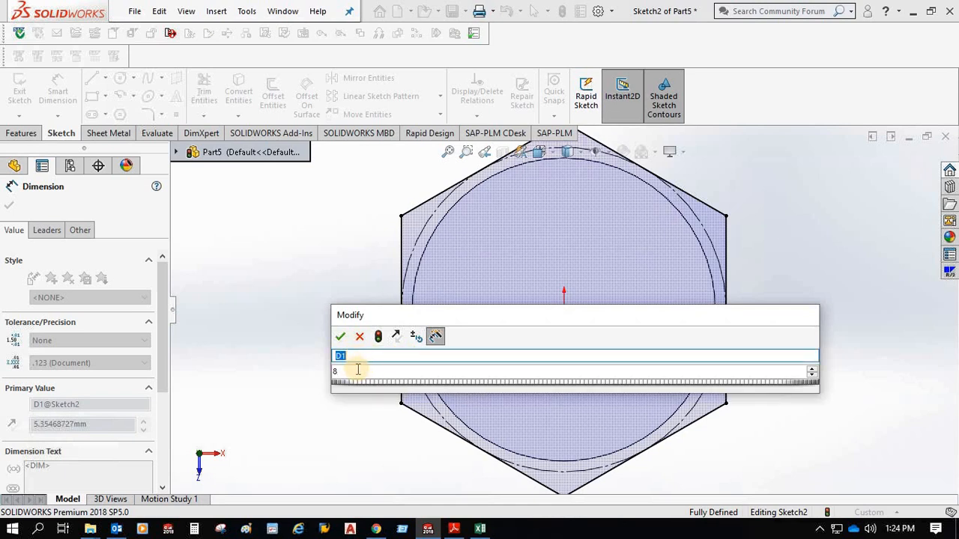
{"action": "left_click", "coordinate": [358, 371]}
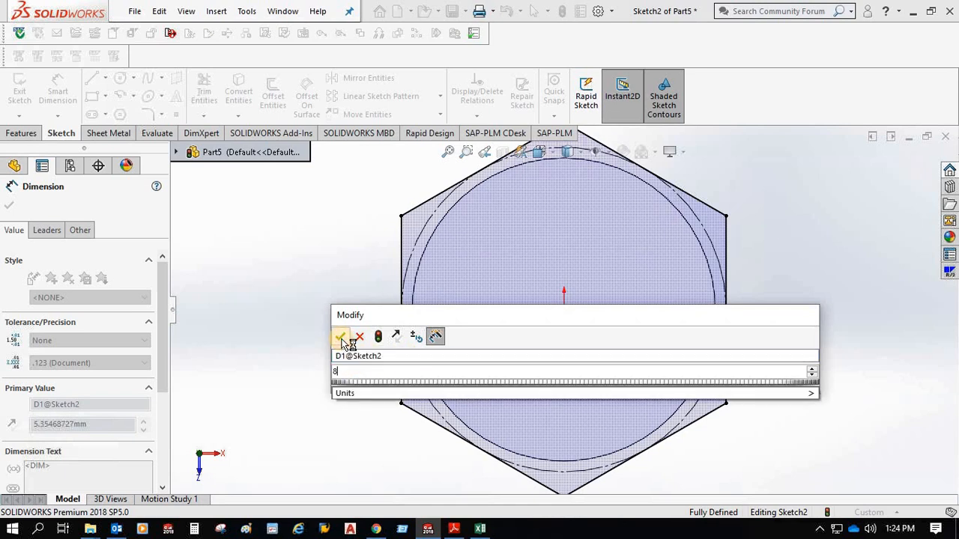
{"action": "left_click", "coordinate": [340, 339]}
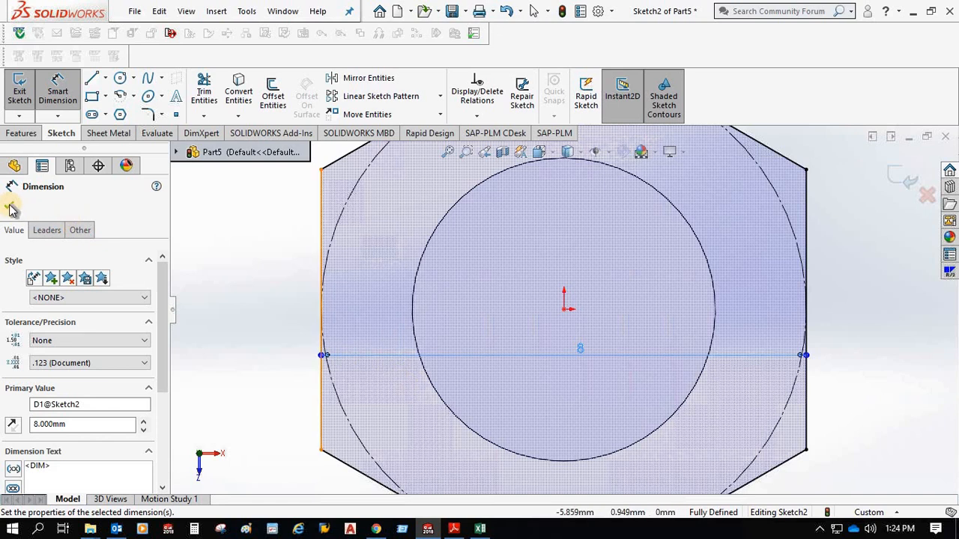
{"action": "left_click", "coordinate": [11, 208]}
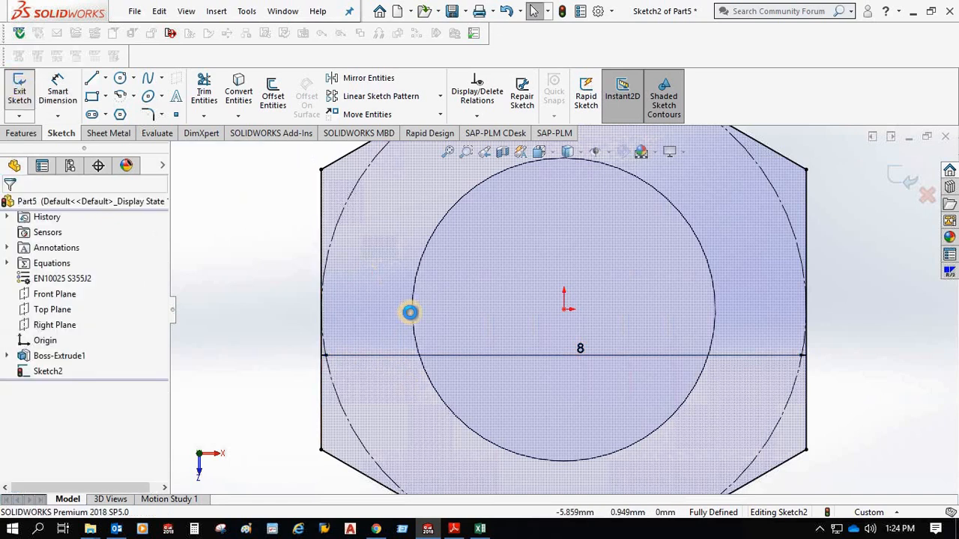
- Exit the sketch and extrude the hexagon 3.5 mm away from the shank as the bolt head, merging the result
{"action": "scroll", "coordinate": [433, 335], "scroll_direction": "up", "scroll_amount": 4}
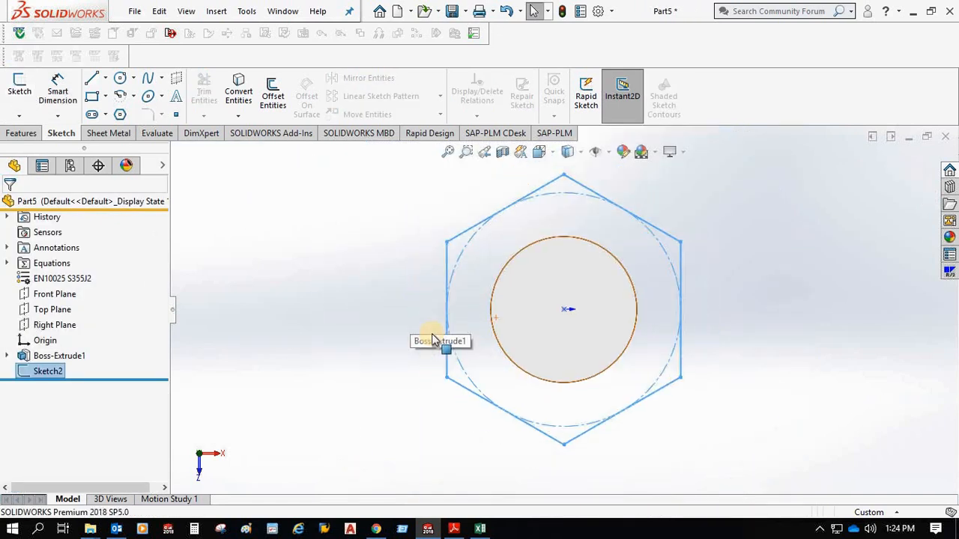
{"action": "middle_click_drag", "start_coordinate": [374, 347], "coordinate": [26, 132]}
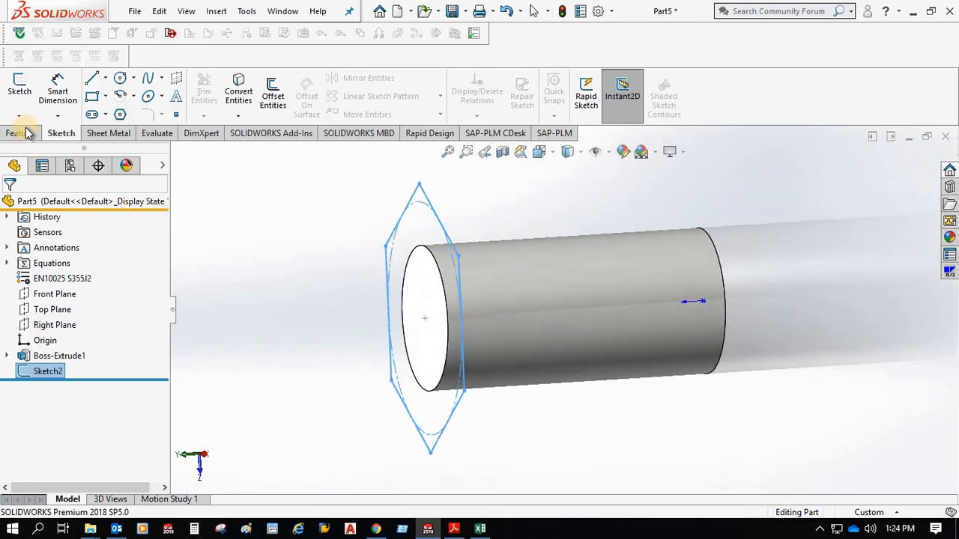
{"action": "left_click", "coordinate": [21, 132]}
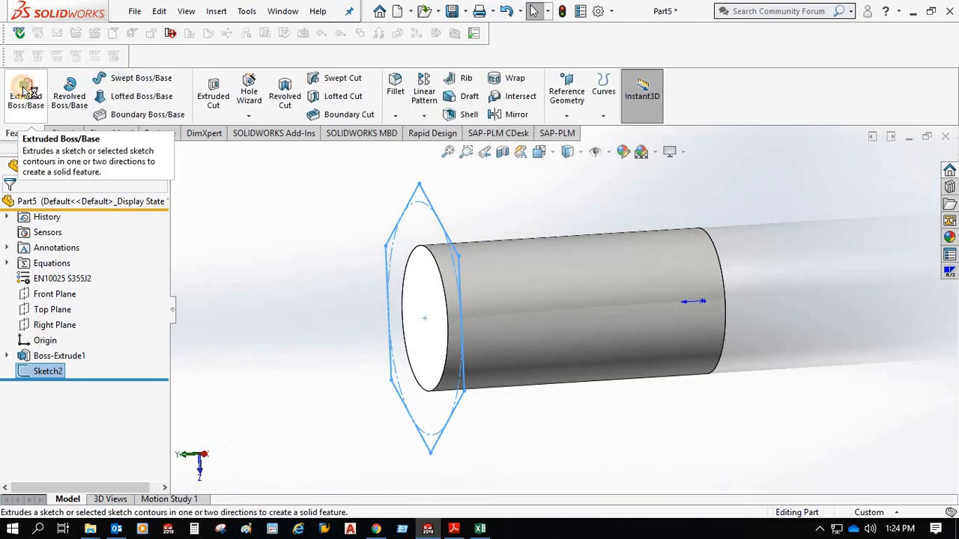
{"action": "left_click", "coordinate": [24, 90]}
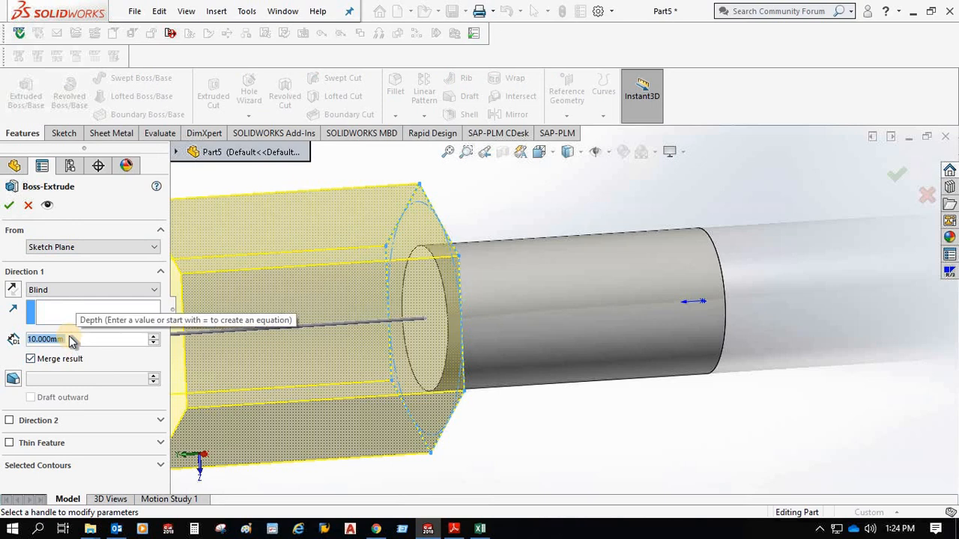
{"action": "type", "text": "3.5"}
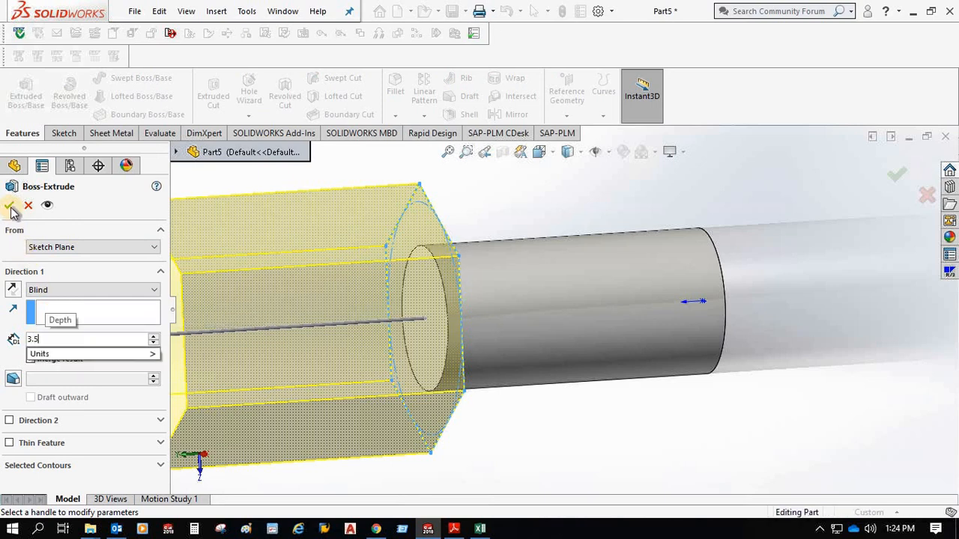
{"action": "key", "text": "Return"}
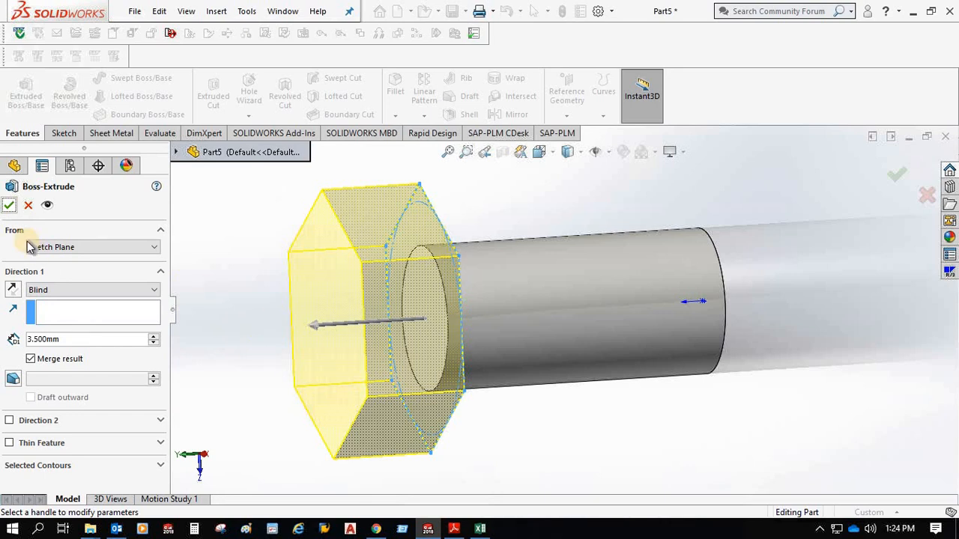
{"action": "key", "text": "Return"}
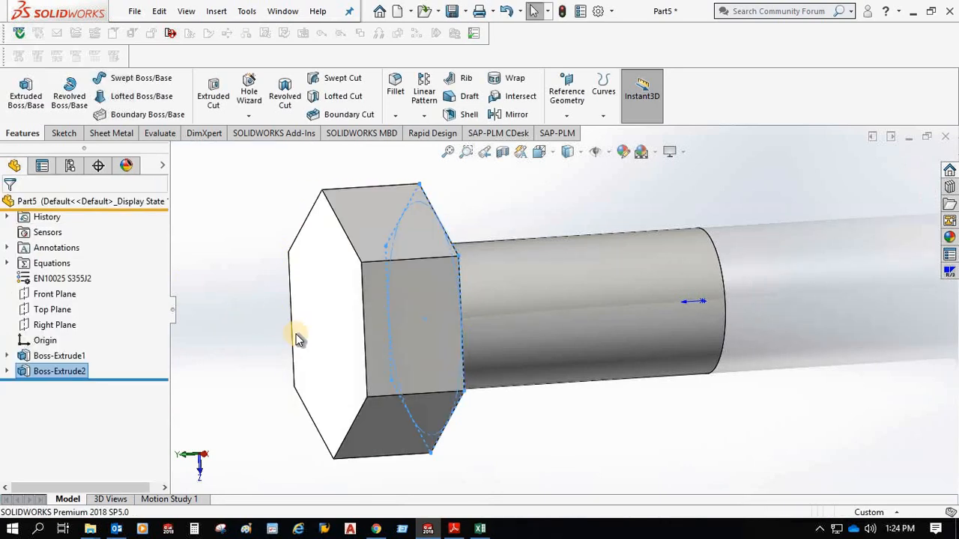
- Select the shank's cylindrical face to display its feature dimensions
{"action": "scroll", "coordinate": [499, 378], "scroll_direction": "up", "scroll_amount": 3}
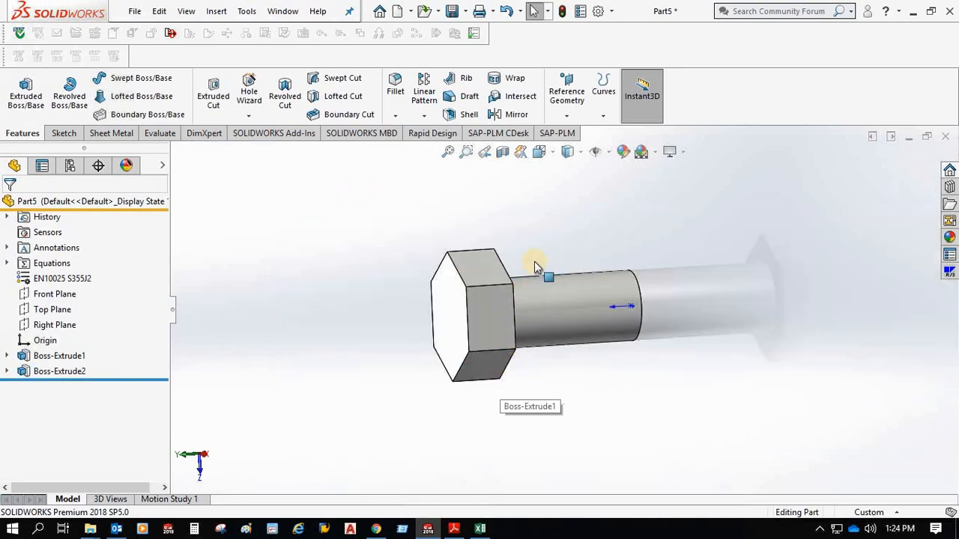
{"action": "middle_click_drag", "start_coordinate": [534, 262], "coordinate": [562, 374]}
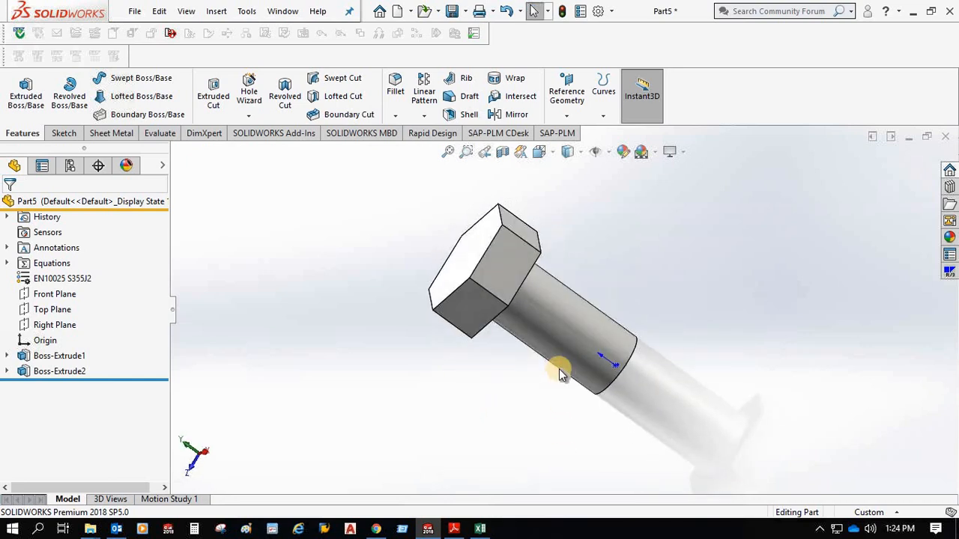
{"action": "left_click", "coordinate": [576, 364]}
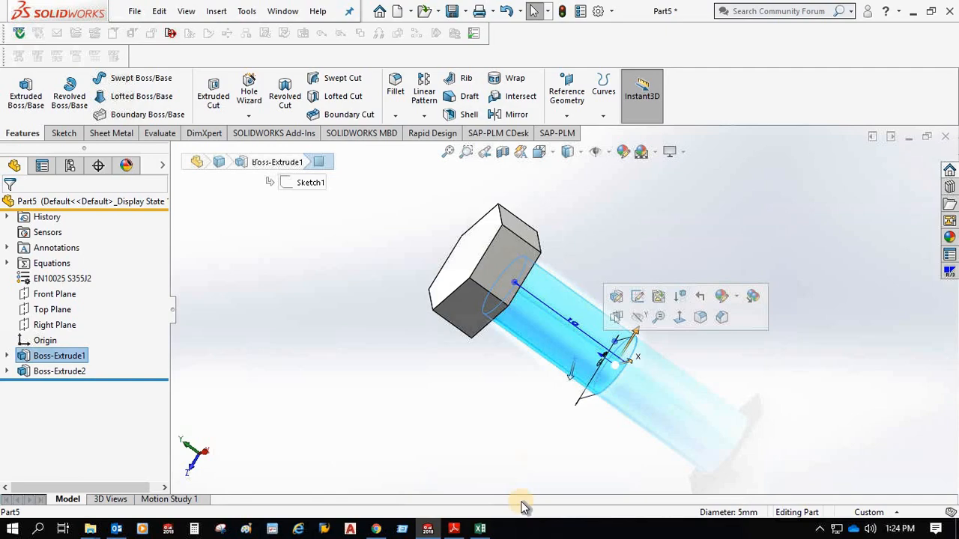
- Switch to msl_bolt_nut.pdf, examine the dimension letters D, C and A on the bolt drawing, and return to the SOLIDWORKS part
{"action": "left_click", "coordinate": [452, 530]}
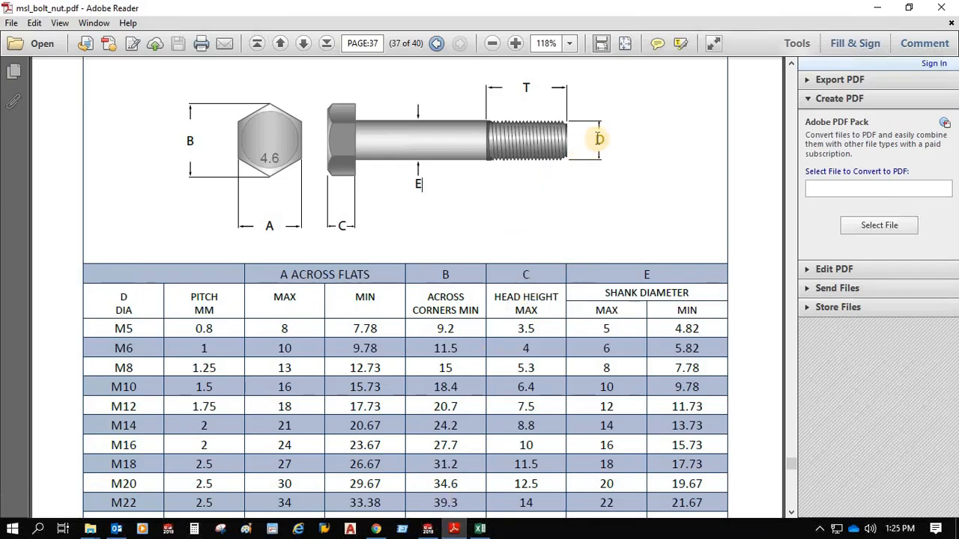
{"action": "double_click", "coordinate": [603, 139]}
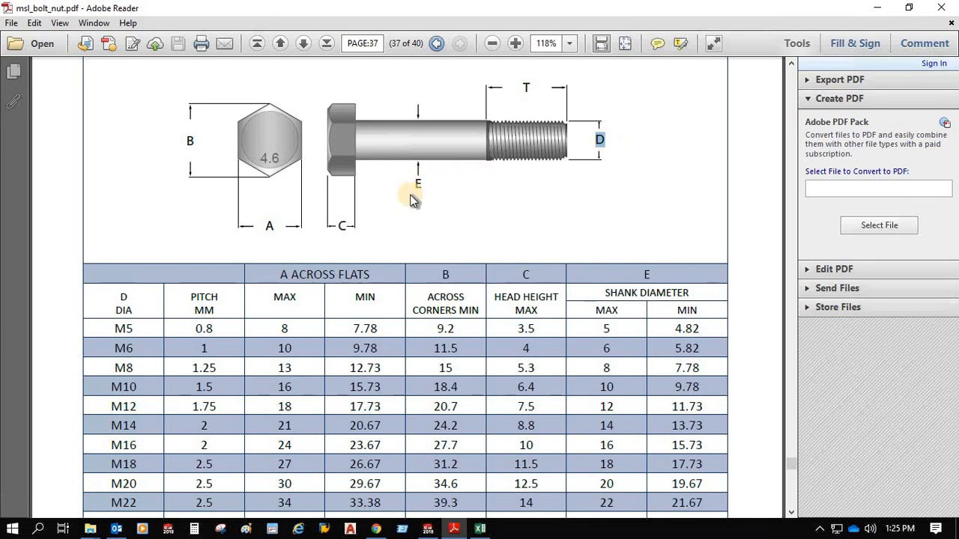
{"action": "double_click", "coordinate": [344, 226]}
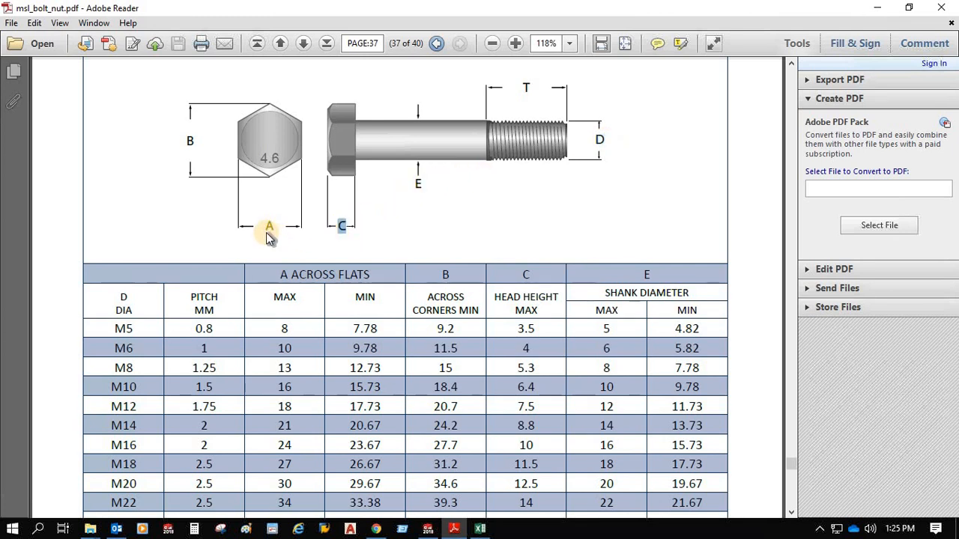
{"action": "double_click", "coordinate": [273, 228]}
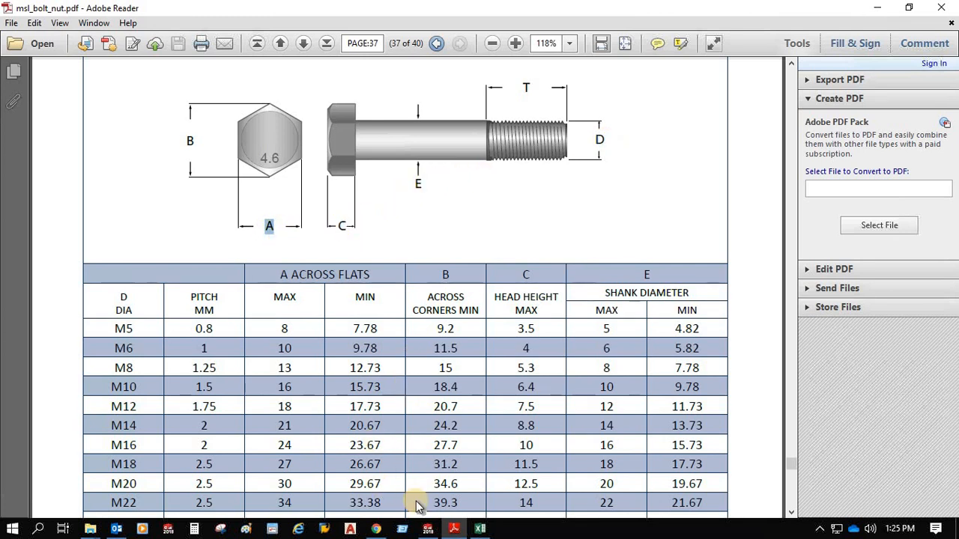
{"action": "left_click", "coordinate": [427, 529]}
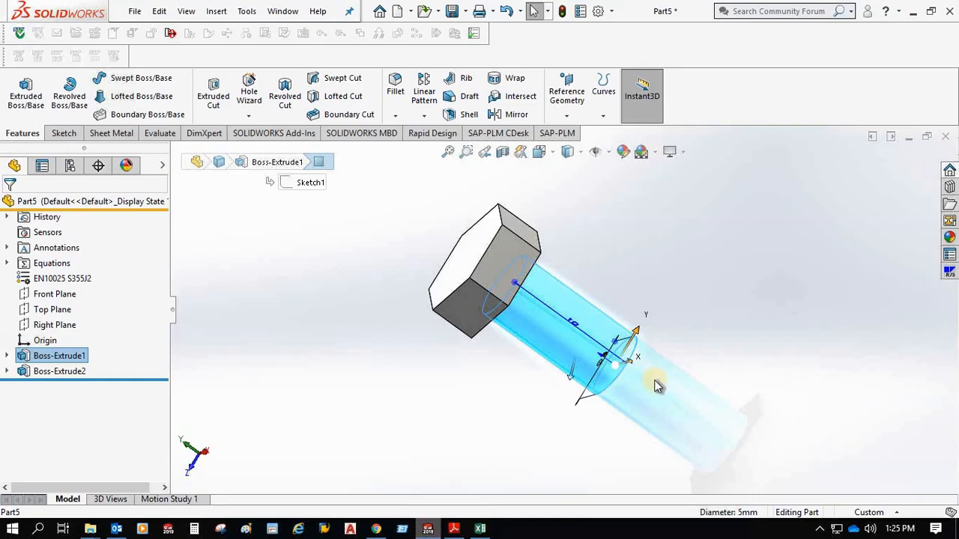
{"action": "middle_click_drag", "start_coordinate": [646, 390], "coordinate": [561, 386]}
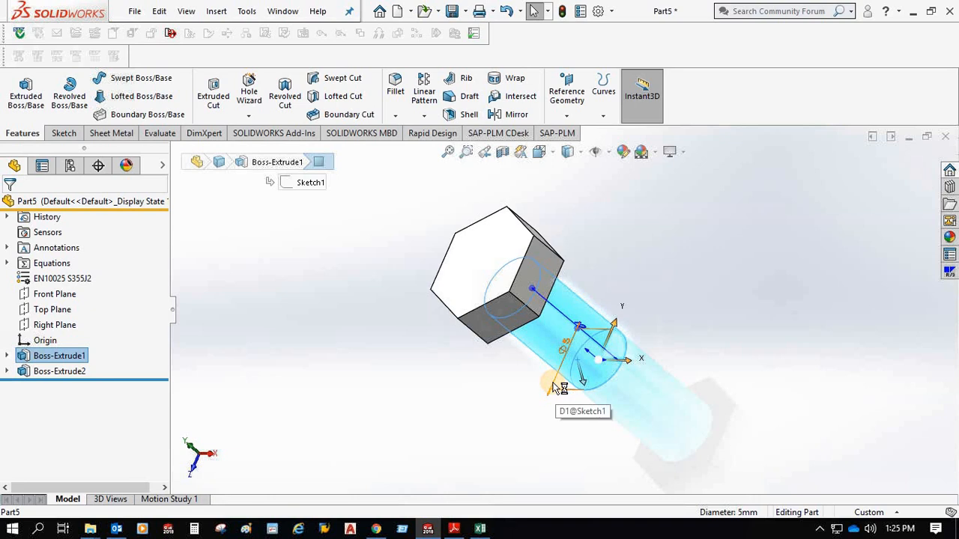
- Rename the shank's 5 mm diameter dimension in Sketch1 to D
{"action": "left_click", "coordinate": [553, 387]}
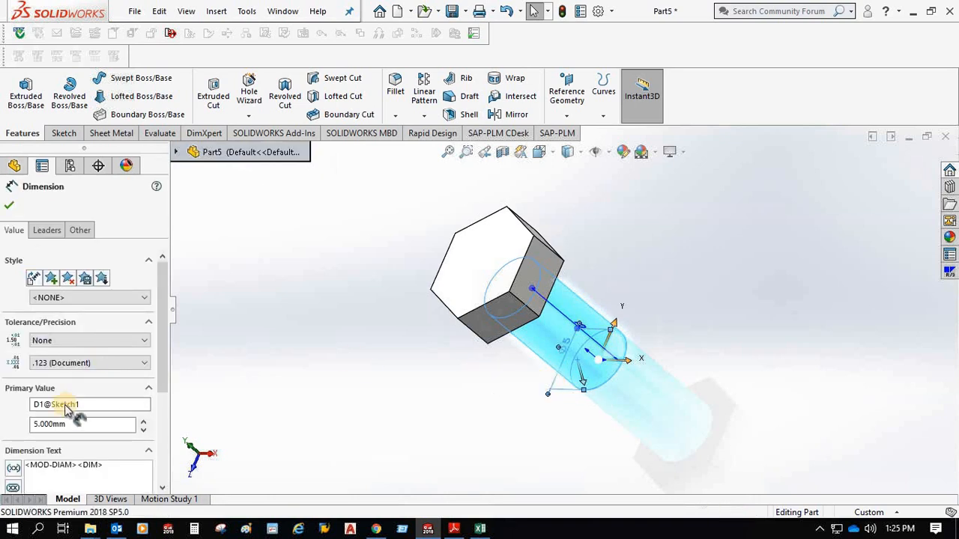
{"action": "left_click", "coordinate": [42, 406]}
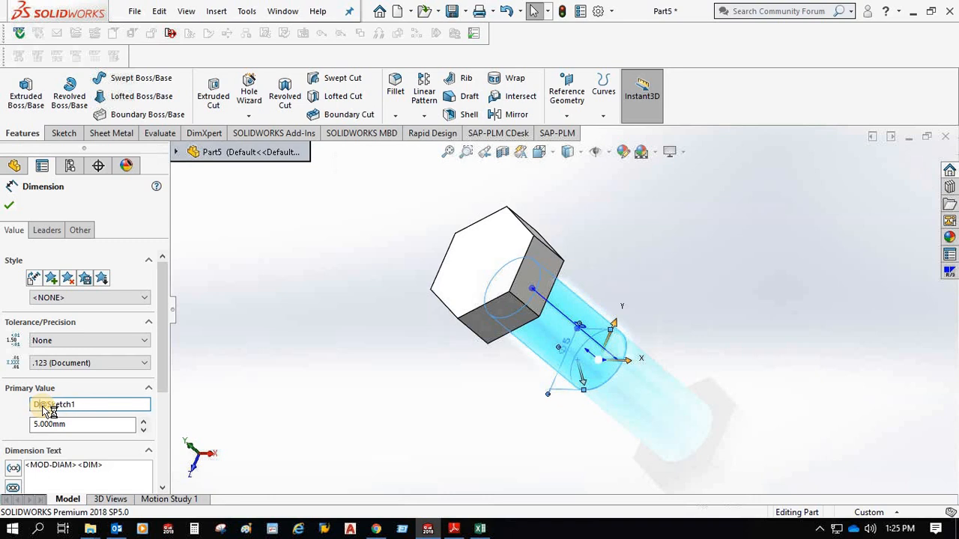
{"action": "left_click", "coordinate": [10, 206]}
- Rename the shank's extrusion length dimension in Boss-Extrude1 to L
{"action": "left_click", "coordinate": [556, 343]}
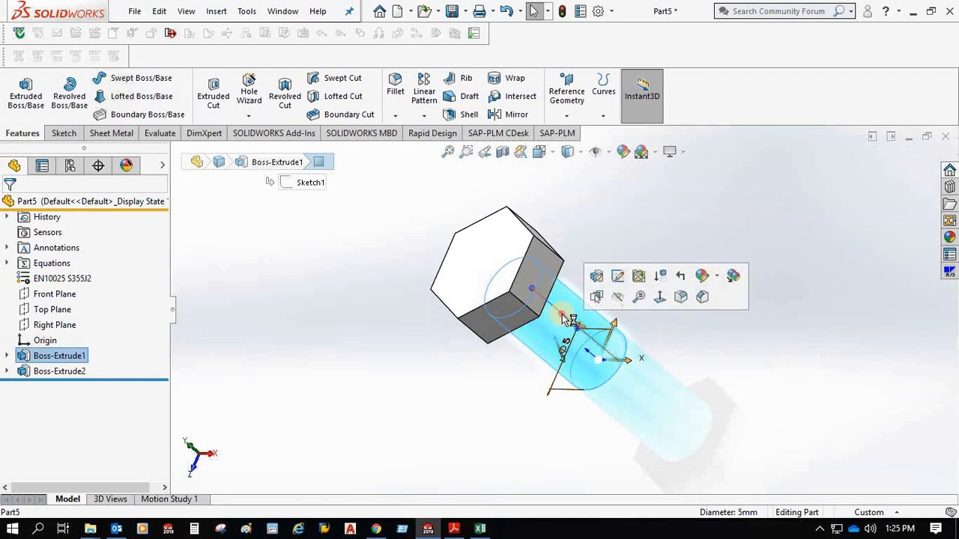
{"action": "left_click", "coordinate": [563, 337]}
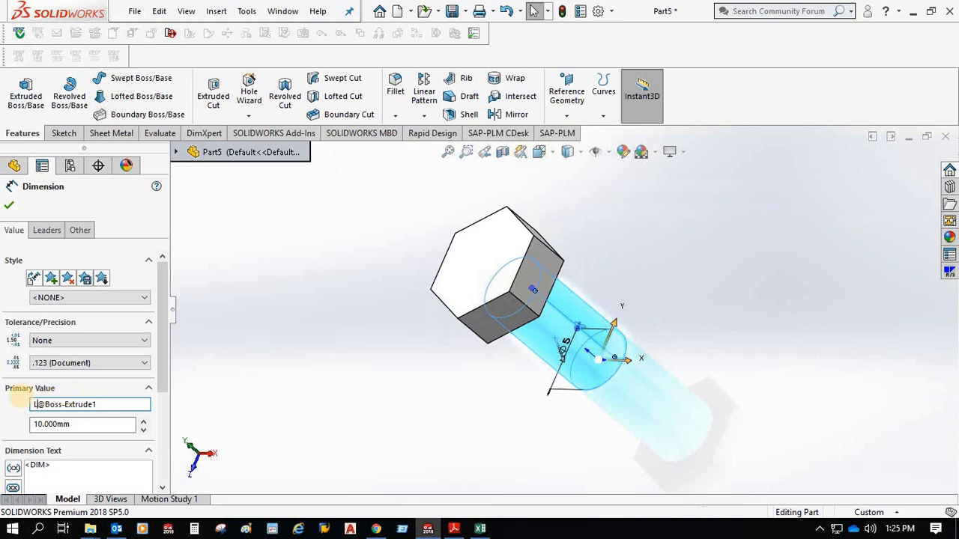
{"action": "type", "text": "L"}
{"action": "left_click", "coordinate": [12, 207]}
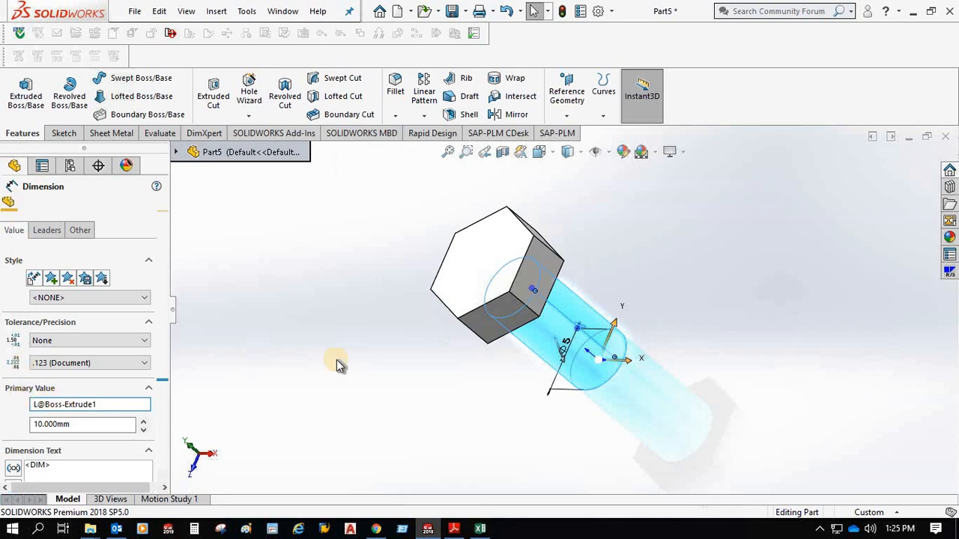
- Rename the bolt head's 3.5 mm height dimension in Boss-Extrude2 to C
{"action": "left_click", "coordinate": [507, 318]}
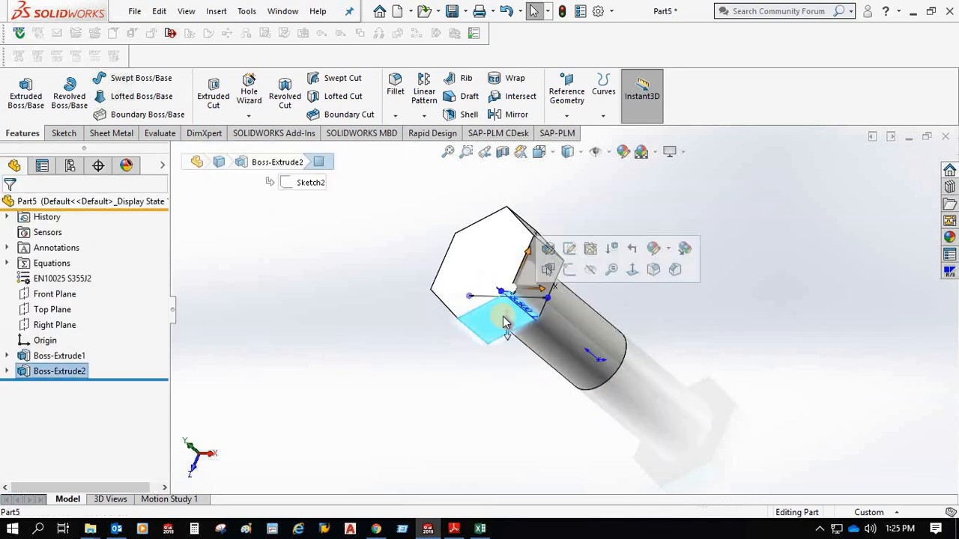
{"action": "middle_click_drag", "start_coordinate": [509, 263], "coordinate": [581, 255]}
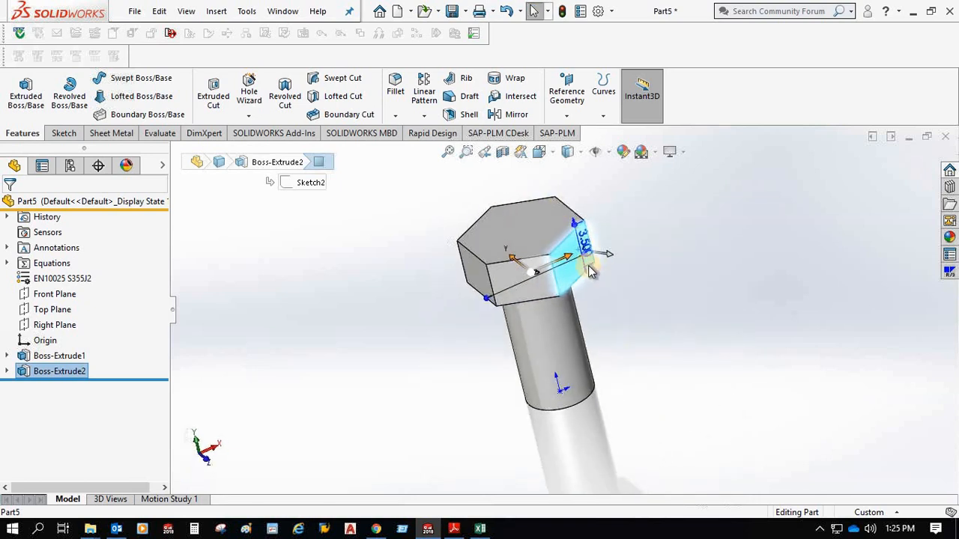
{"action": "left_click", "coordinate": [590, 264]}
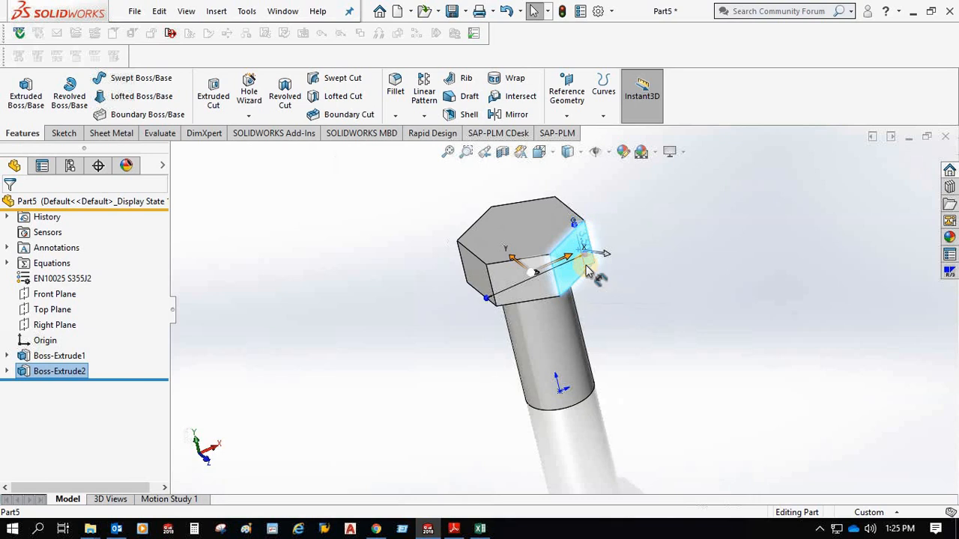
{"action": "left_click", "coordinate": [603, 299]}
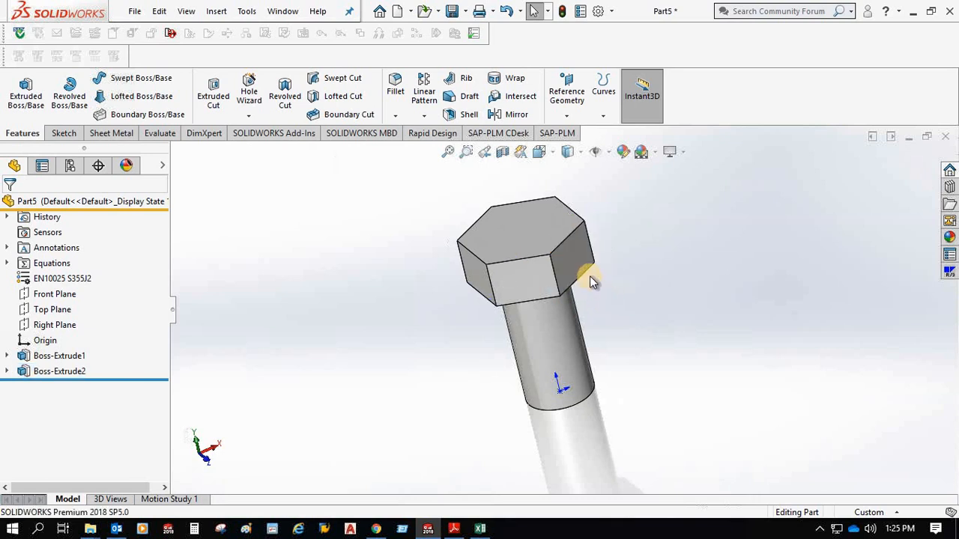
{"action": "scroll", "coordinate": [591, 278], "scroll_direction": "down", "scroll_amount": 4}
{"action": "left_click", "coordinate": [563, 241]}
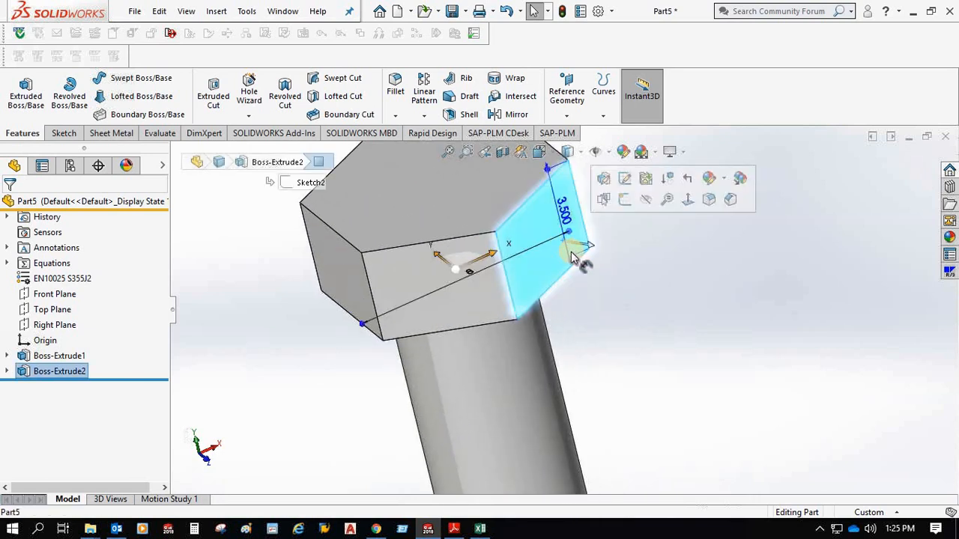
{"action": "left_click", "coordinate": [573, 252]}
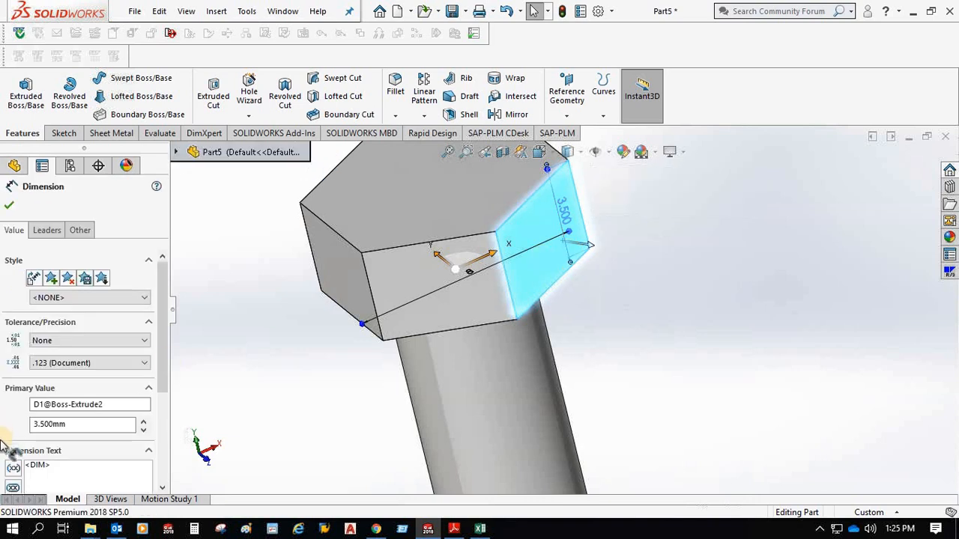
{"action": "left_click", "coordinate": [59, 425]}
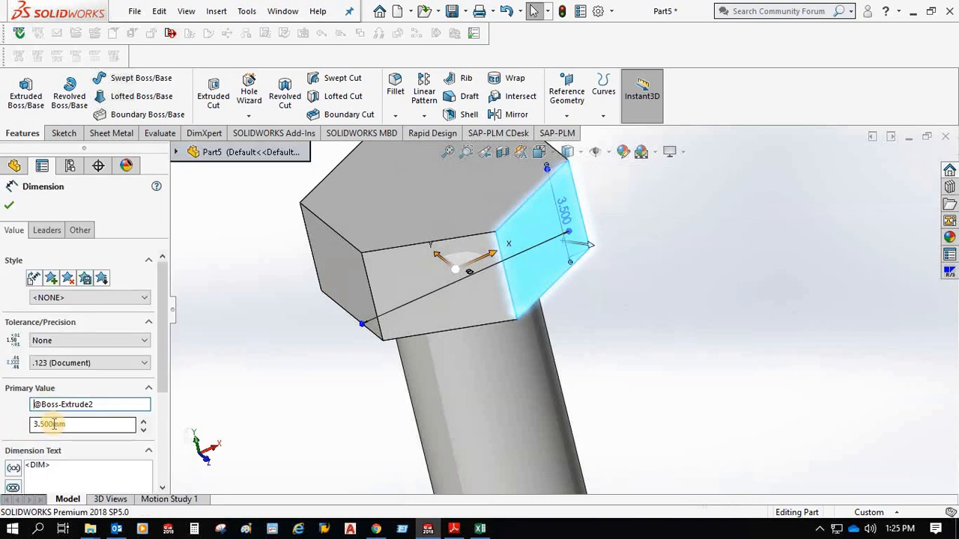
{"action": "type", "text": "C"}
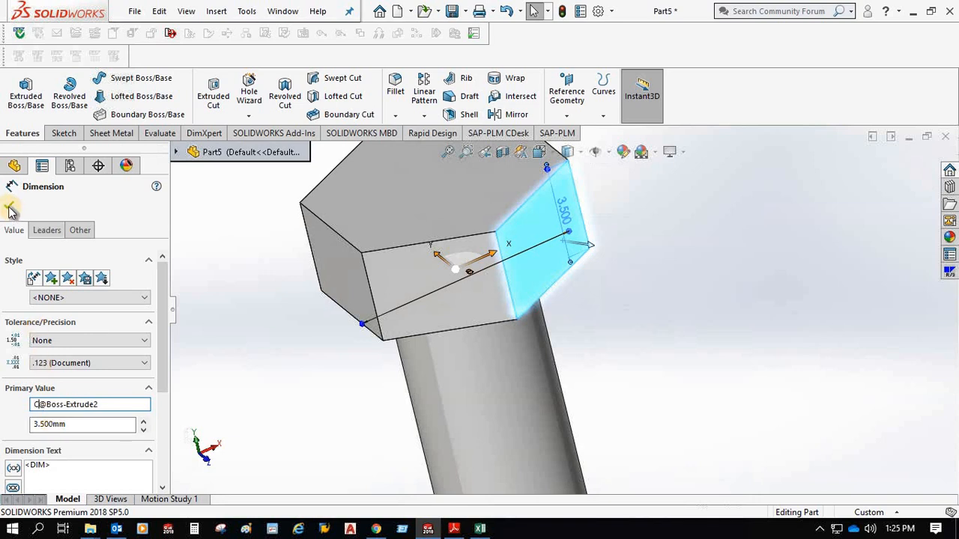
{"action": "left_click", "coordinate": [325, 309]}
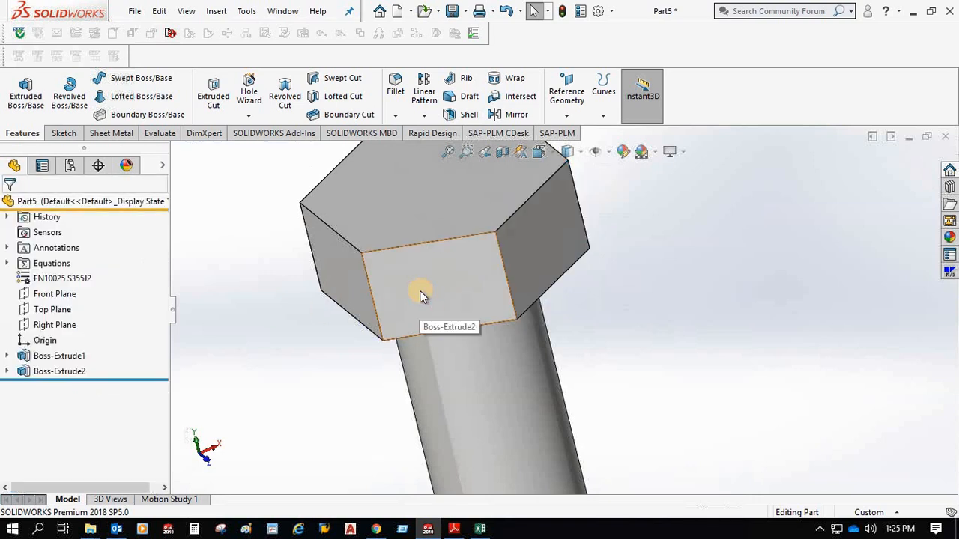
- Rename the hexagon's across-flats dimension in Sketch2 to A
{"action": "left_click", "coordinate": [420, 291]}
{"action": "middle_click_drag", "start_coordinate": [431, 322], "coordinate": [439, 373]}
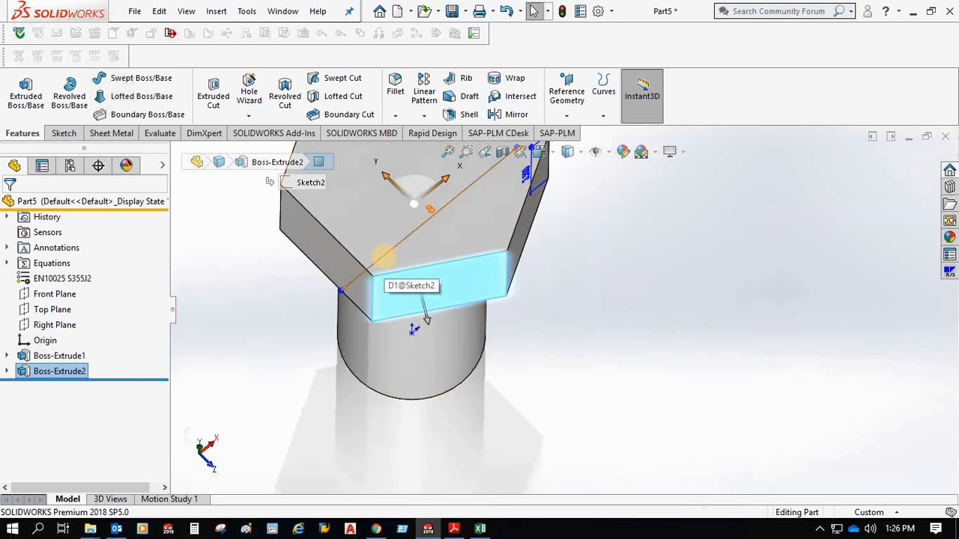
{"action": "left_click", "coordinate": [384, 258]}
{"action": "left_click", "coordinate": [41, 406]}
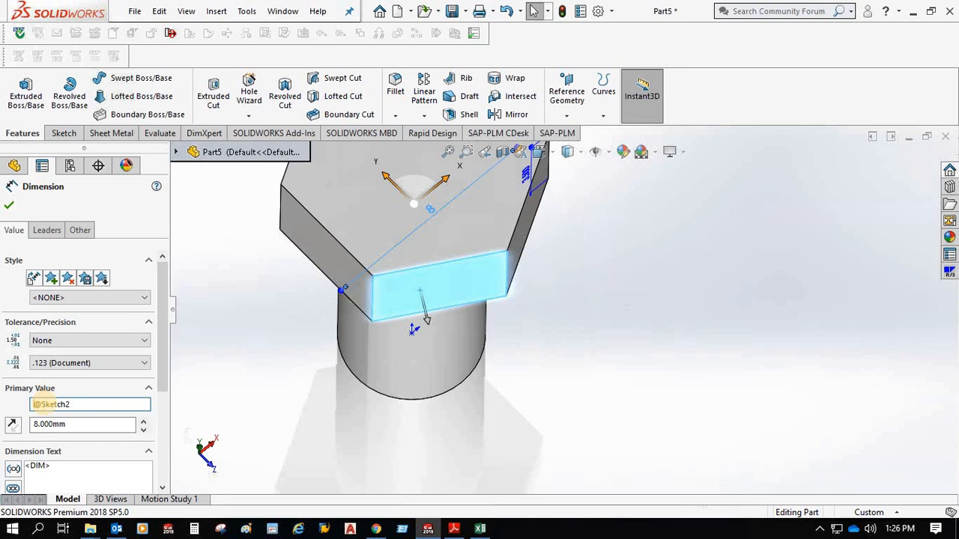
{"action": "type", "text": "A"}
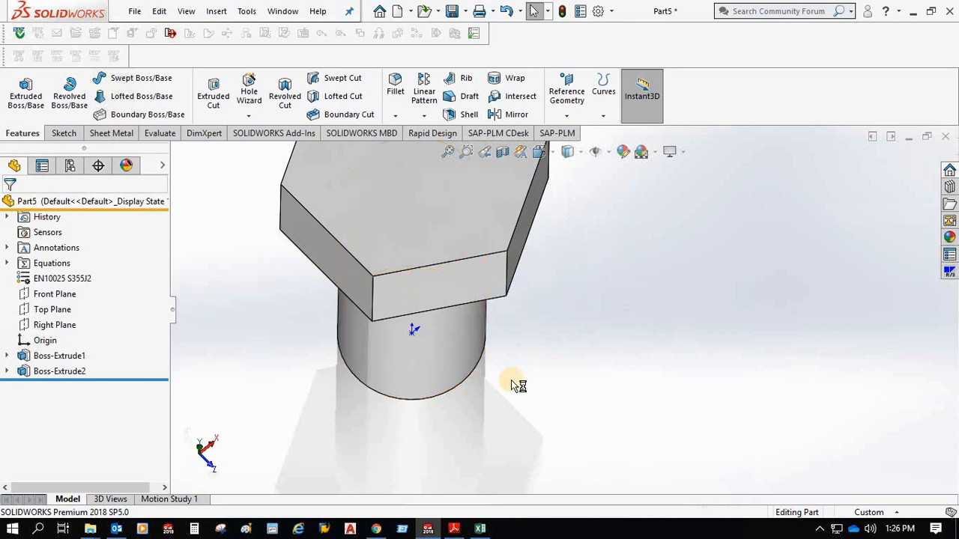
- Insert an auto-created design table containing the dimensions D@Sketch1, L@Boss-Extrude1, A@Sketch2 and C@Boss-Extrude2
{"action": "scroll", "coordinate": [353, 387], "scroll_direction": "up", "scroll_amount": 3}
{"action": "middle_click_drag", "start_coordinate": [381, 259], "coordinate": [381, 259]}
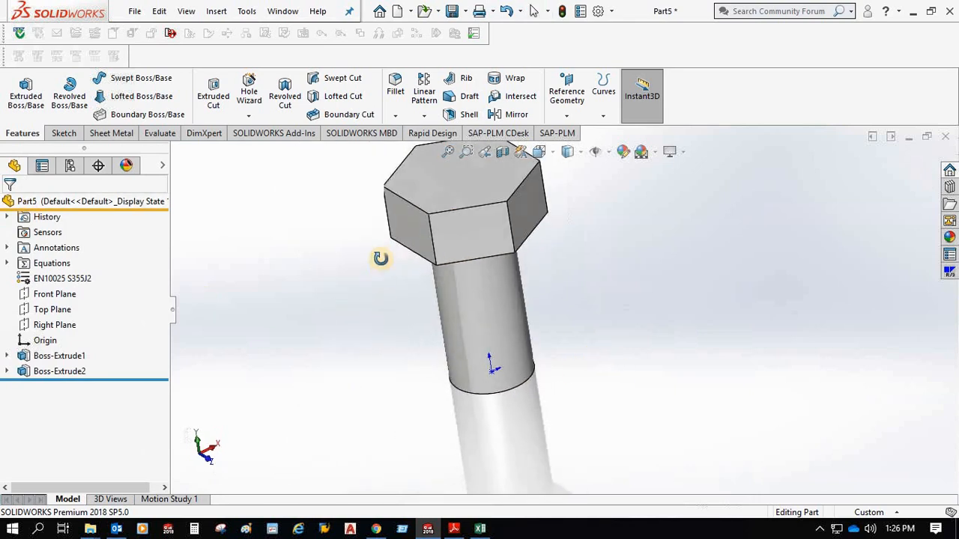
{"action": "scroll", "coordinate": [382, 260], "scroll_direction": "up", "scroll_amount": 2}
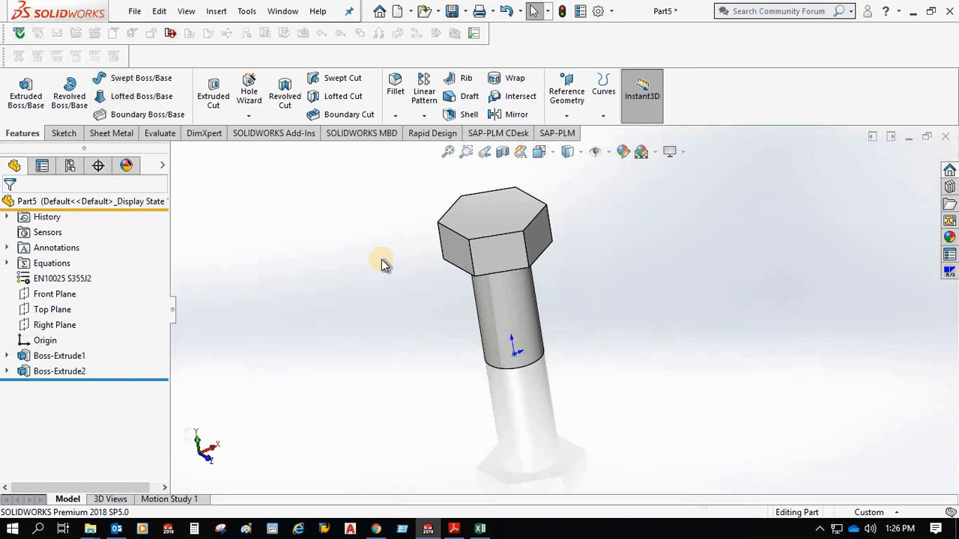
{"action": "left_click", "coordinate": [217, 12]}
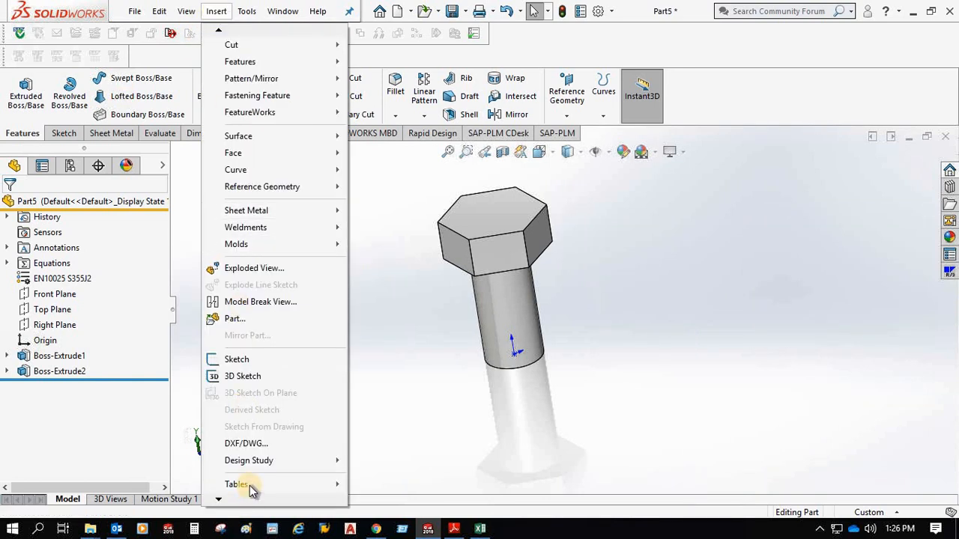
{"action": "mouse_move", "coordinate": [252, 490]}
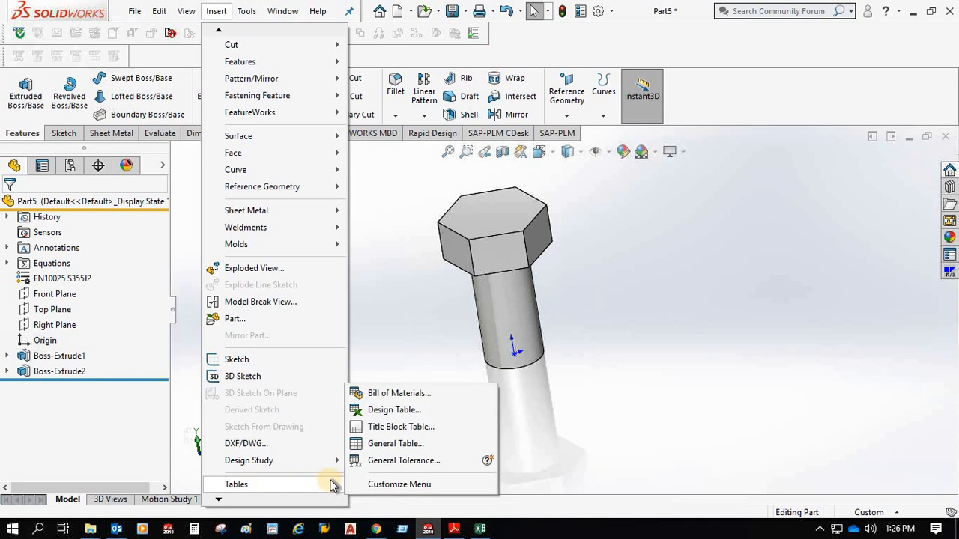
{"action": "left_click", "coordinate": [374, 414]}
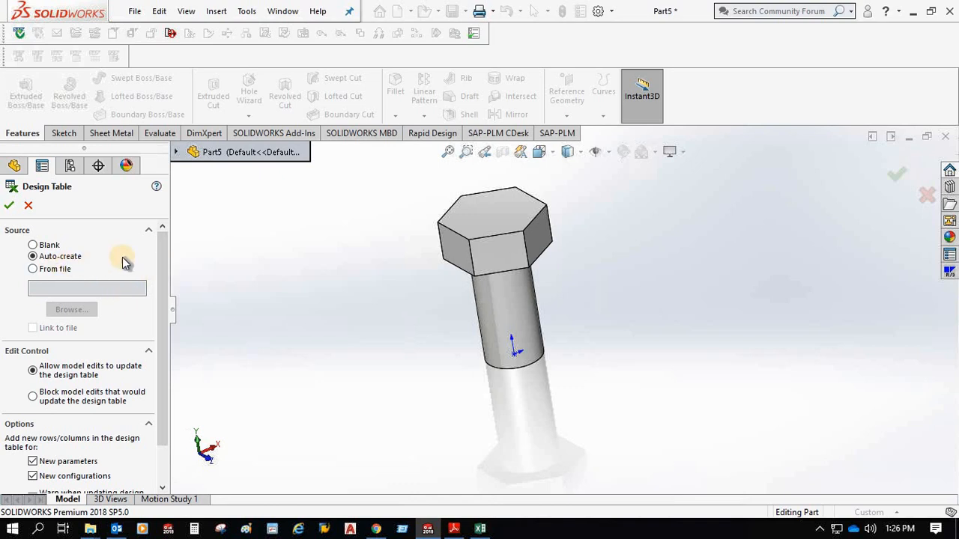
{"action": "left_click", "coordinate": [10, 203]}
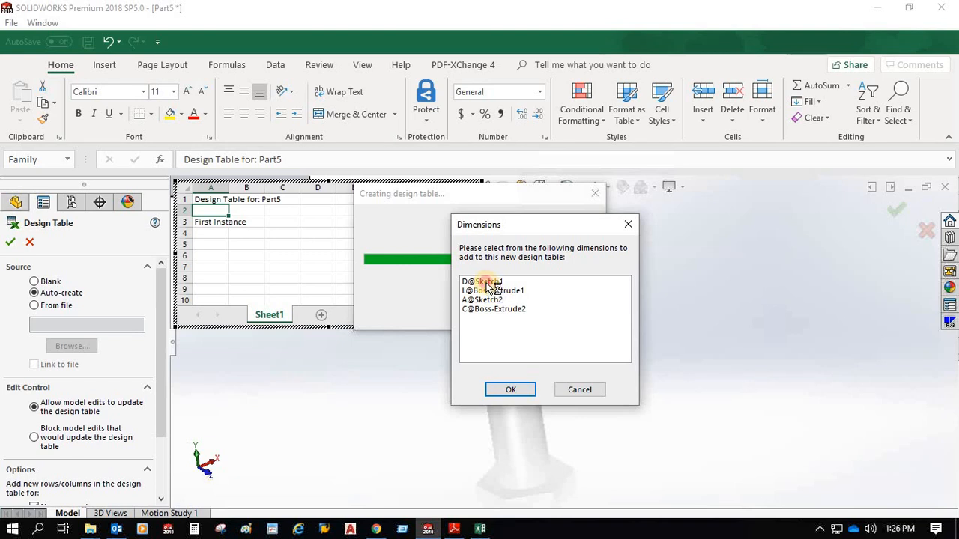
{"action": "left_click", "coordinate": [491, 283]}
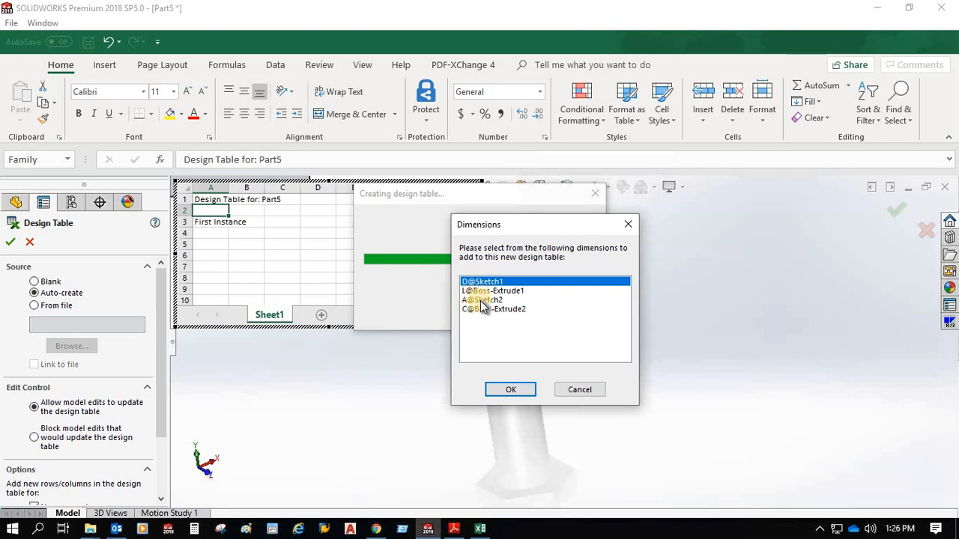
{"action": "left_click", "coordinate": [481, 309], "text": "shift"}
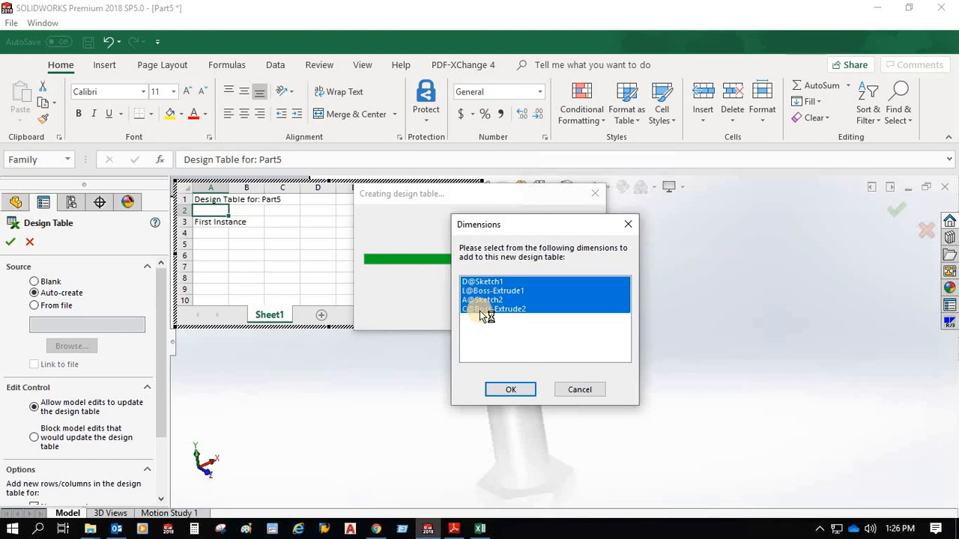
{"action": "left_click", "coordinate": [513, 391]}
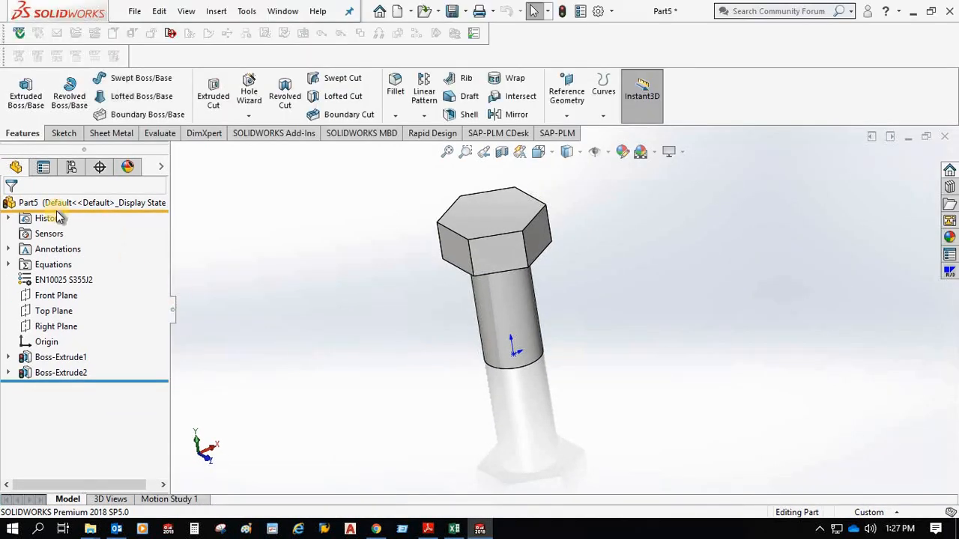
- Save the part's design table to the Downloads folder as DESIGN TABLE.xlsx, without adding any further parameters
{"action": "left_click", "coordinate": [71, 168]}
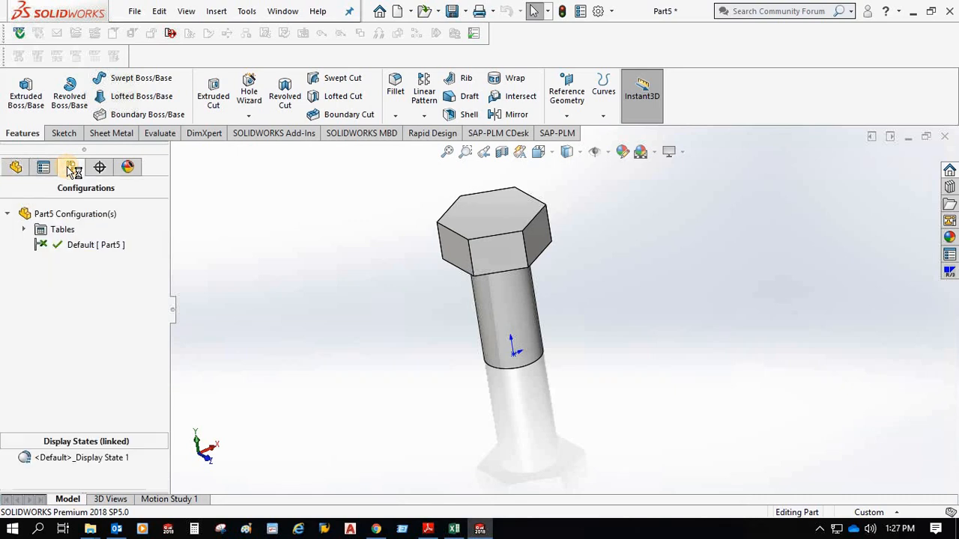
{"action": "left_click", "coordinate": [24, 228]}
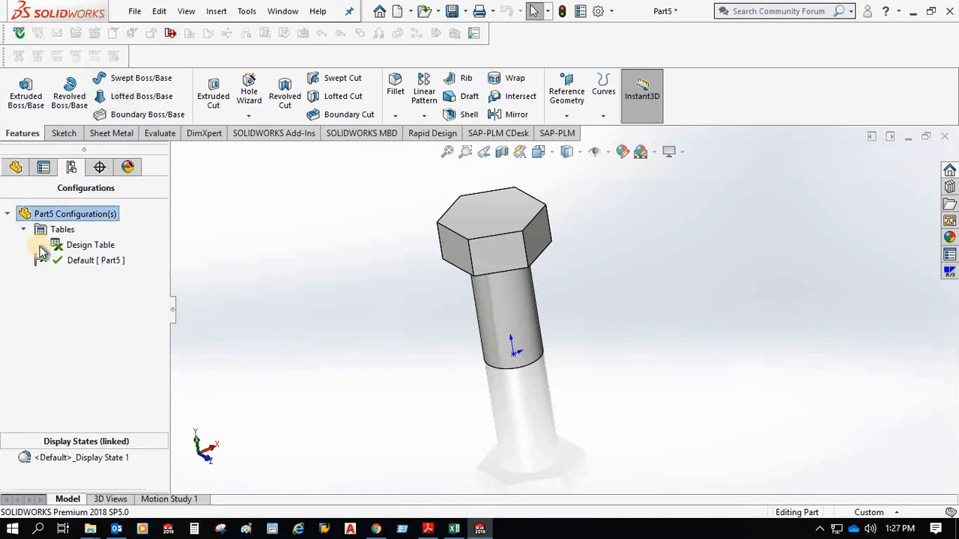
{"action": "right_click", "coordinate": [88, 250]}
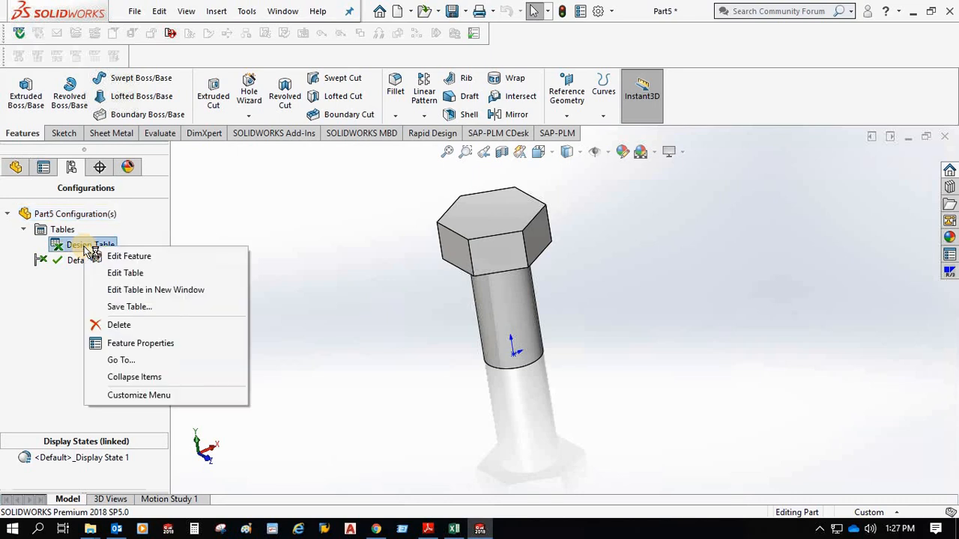
{"action": "left_click", "coordinate": [124, 314]}
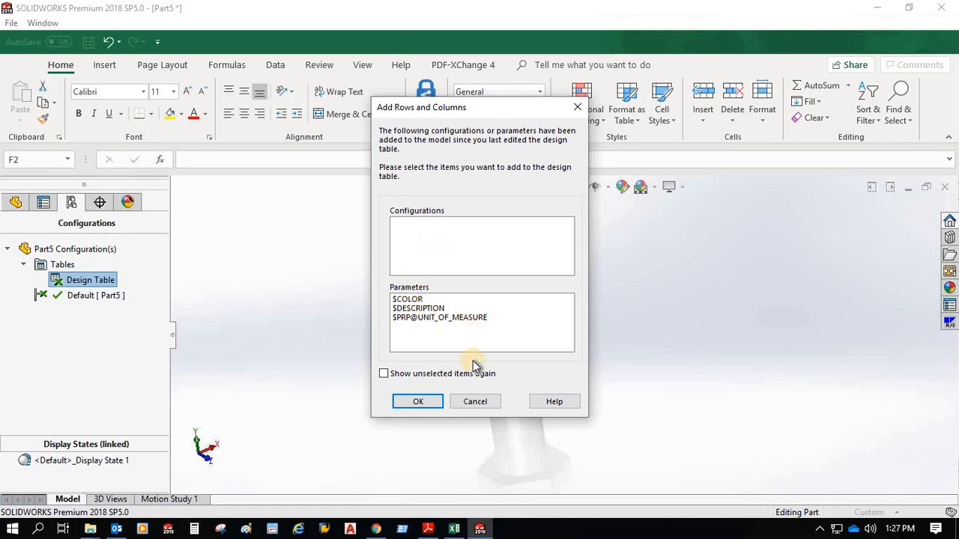
{"action": "left_click", "coordinate": [420, 402]}
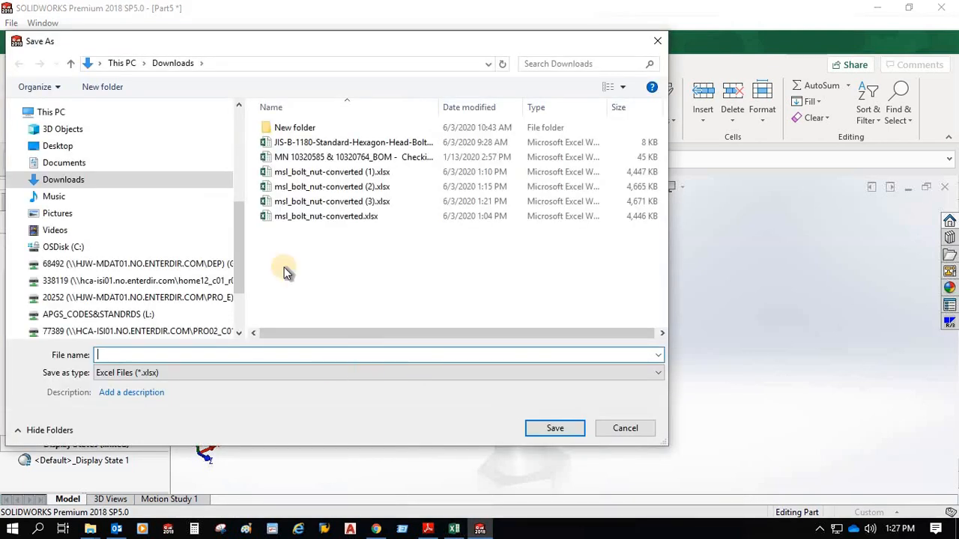
{"action": "left_click", "coordinate": [120, 354]}
{"action": "type", "text": "DESIGN TABLE"}
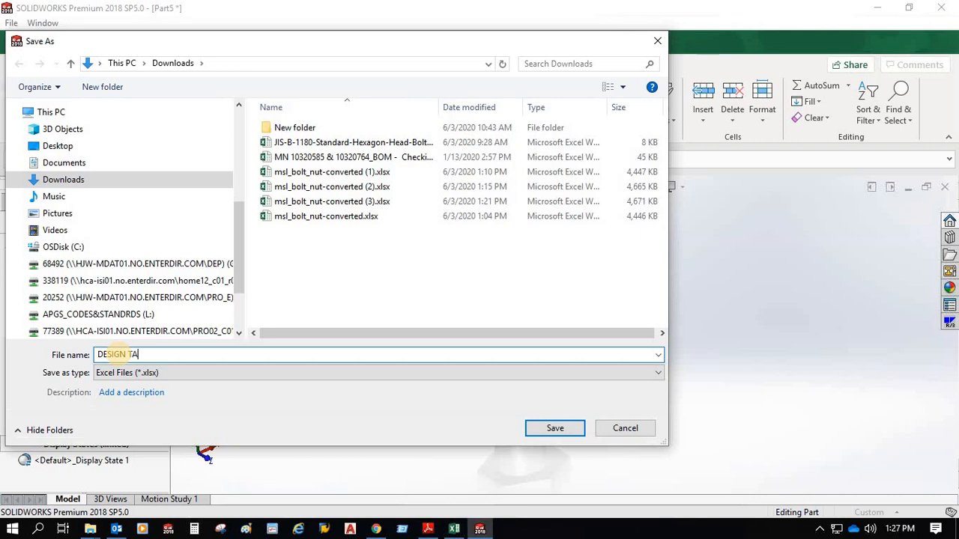
{"action": "left_click", "coordinate": [556, 433]}
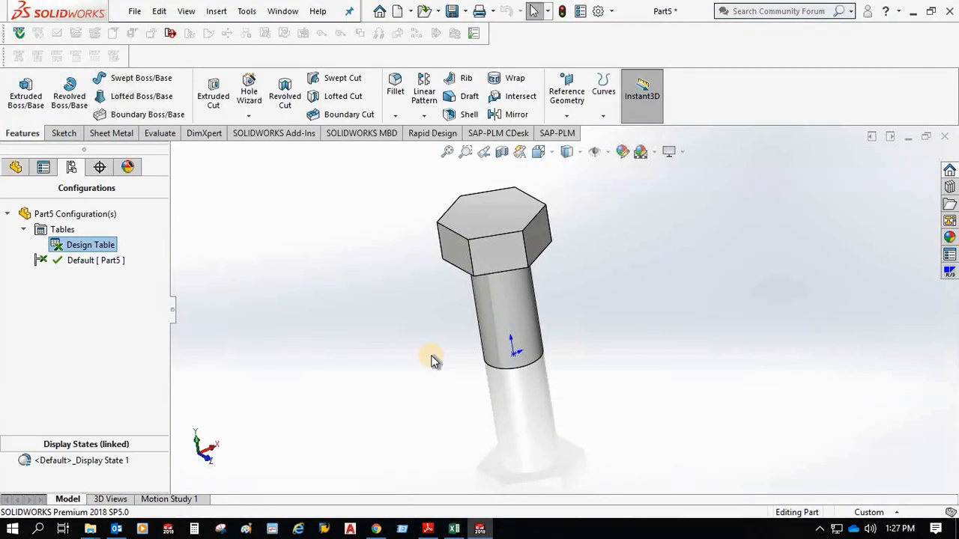
- Open the exported DESIGN TABLE.xlsx from the Downloads folder in Excel and inspect its parameter columns and Default row
{"action": "left_click", "coordinate": [92, 529]}
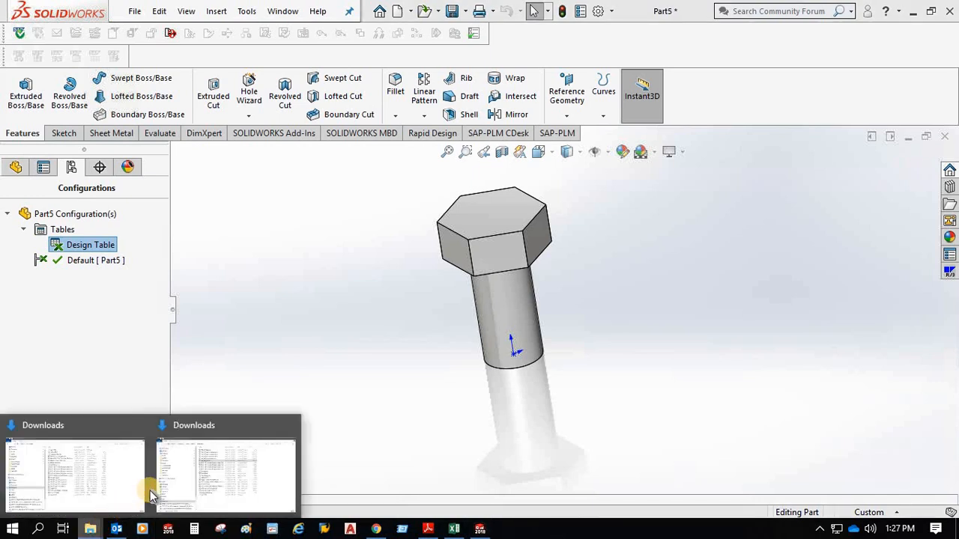
{"action": "left_click", "coordinate": [179, 478]}
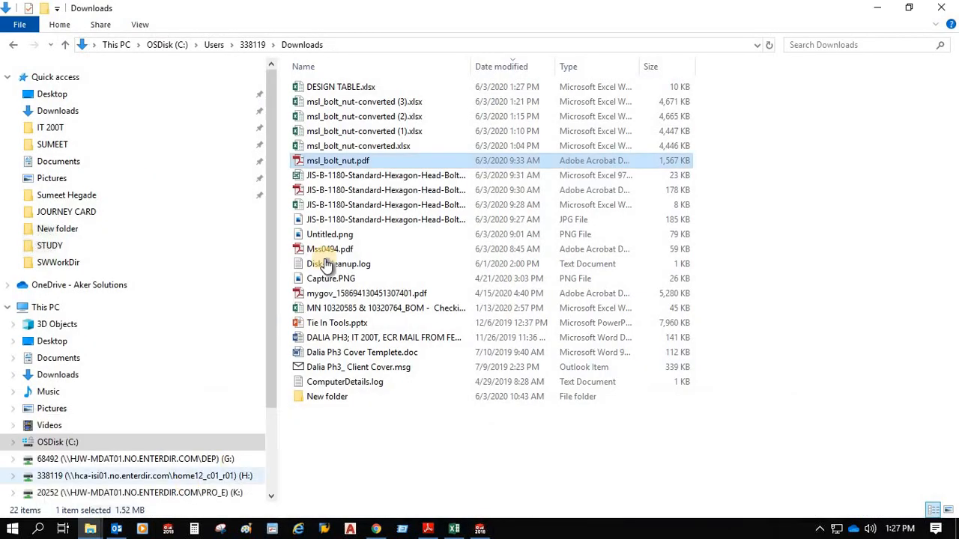
{"action": "left_click", "coordinate": [335, 88]}
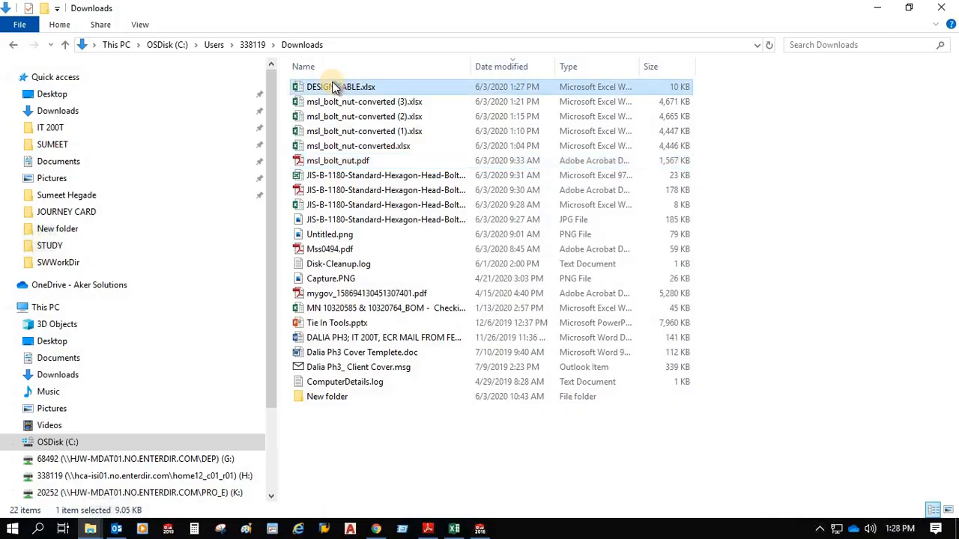
{"action": "double_click", "coordinate": [335, 87]}
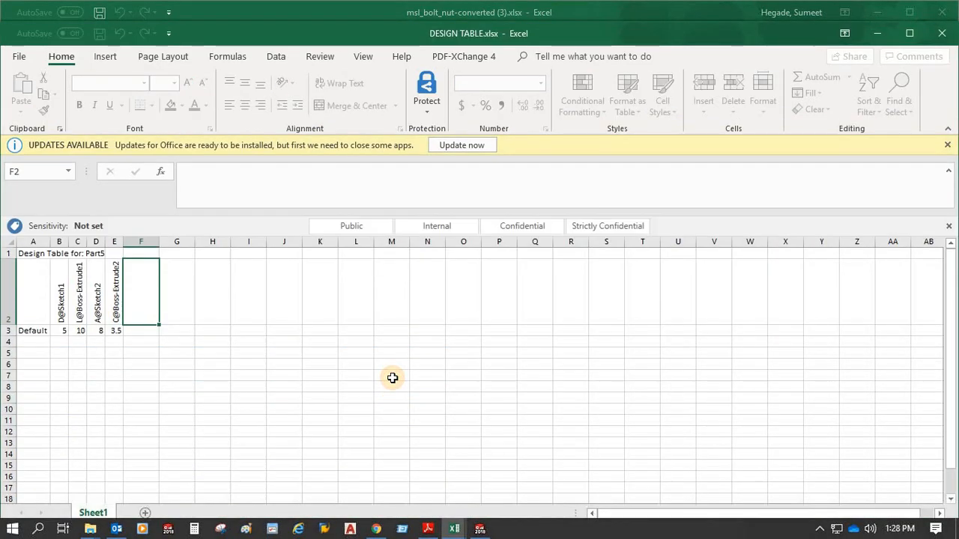
{"action": "left_click", "coordinate": [392, 379]}
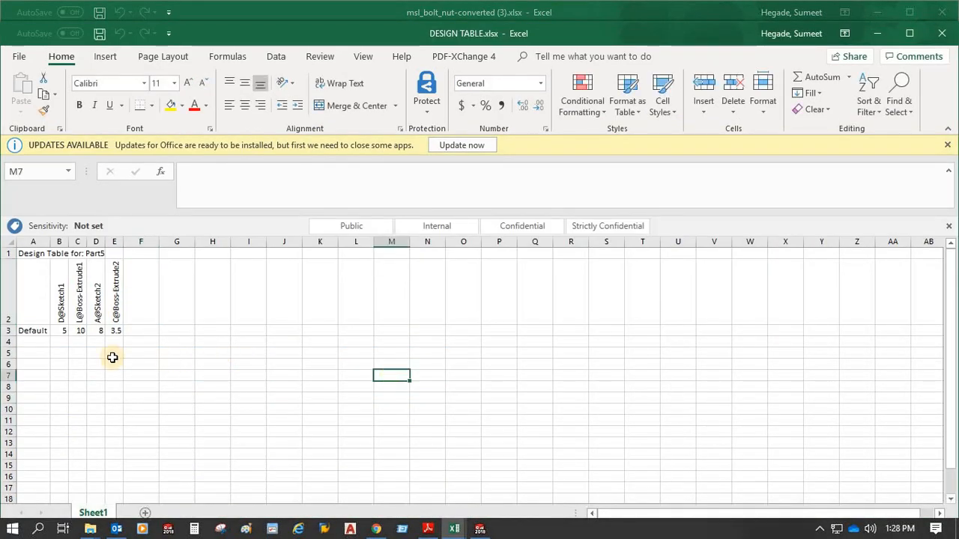
{"action": "left_click", "coordinate": [63, 343]}
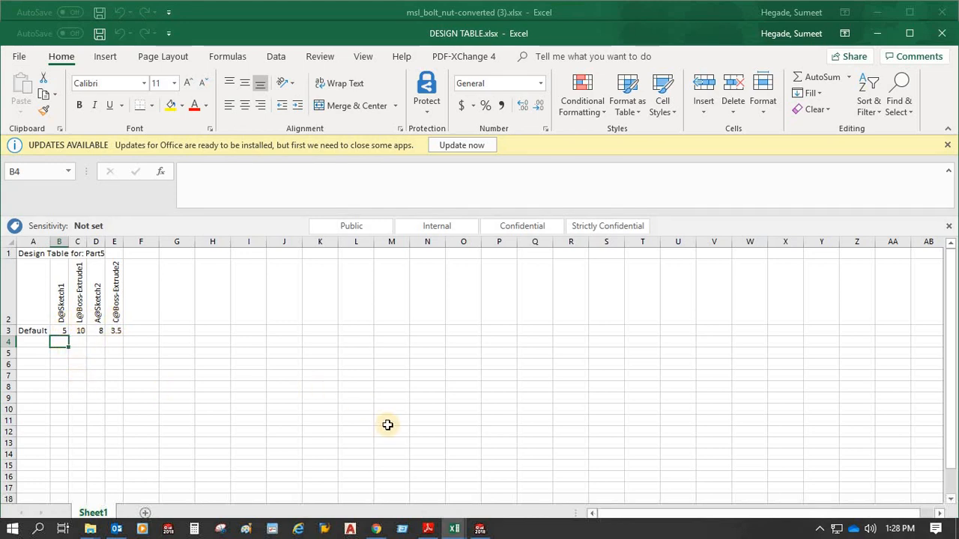
- Consult Table 30 in the msl_bolt_nut-converted (3).xlsx workbook, and open New folder inside Downloads in File Explorer
{"action": "mouse_move", "coordinate": [454, 530]}
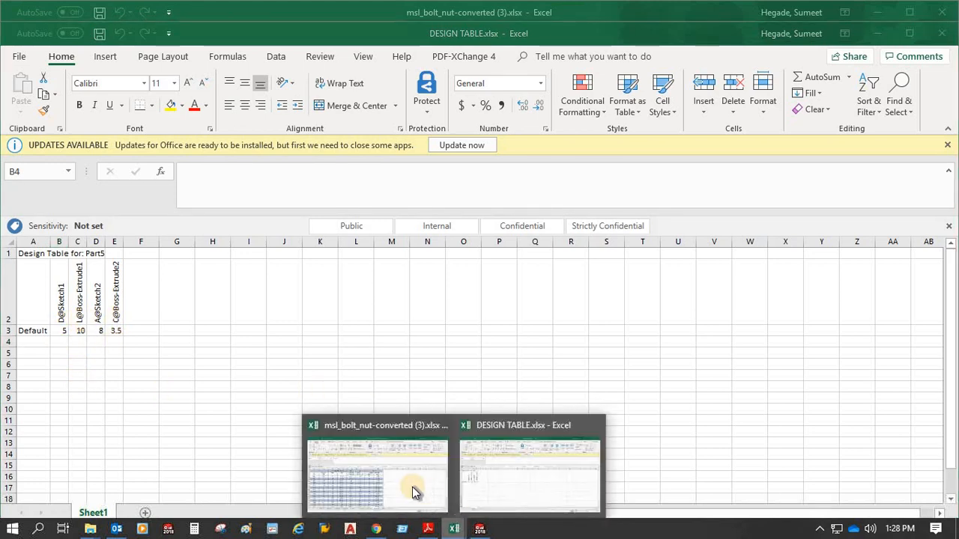
{"action": "left_click", "coordinate": [412, 491]}
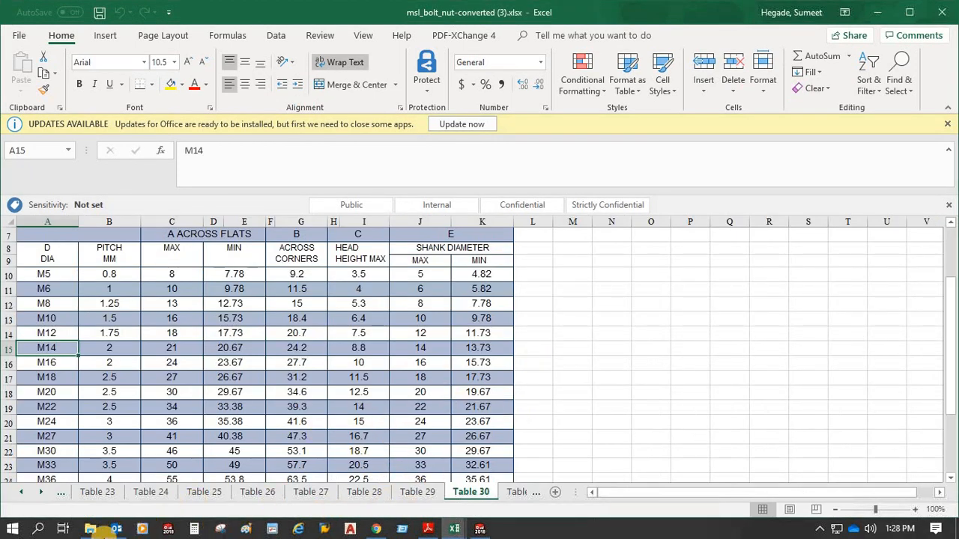
{"action": "left_click", "coordinate": [89, 530]}
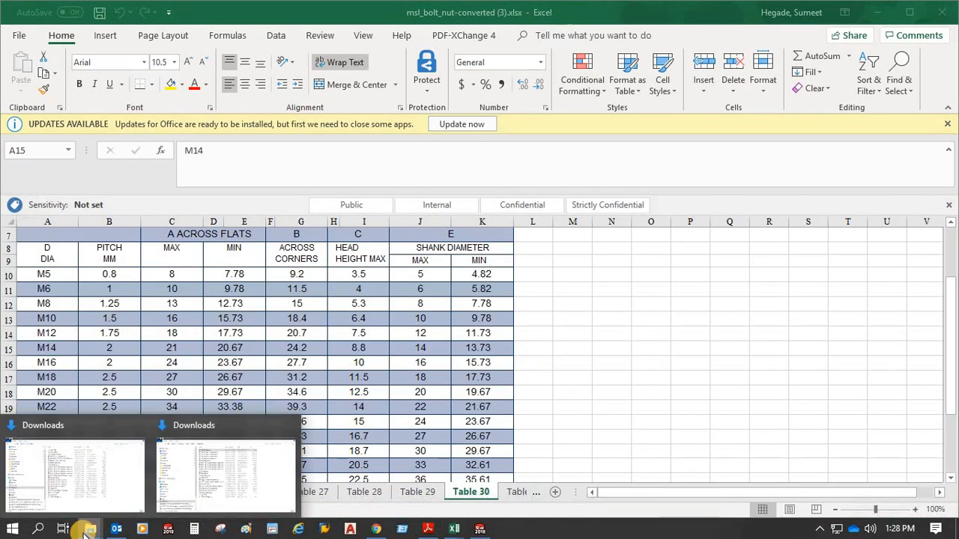
{"action": "left_click", "coordinate": [189, 483]}
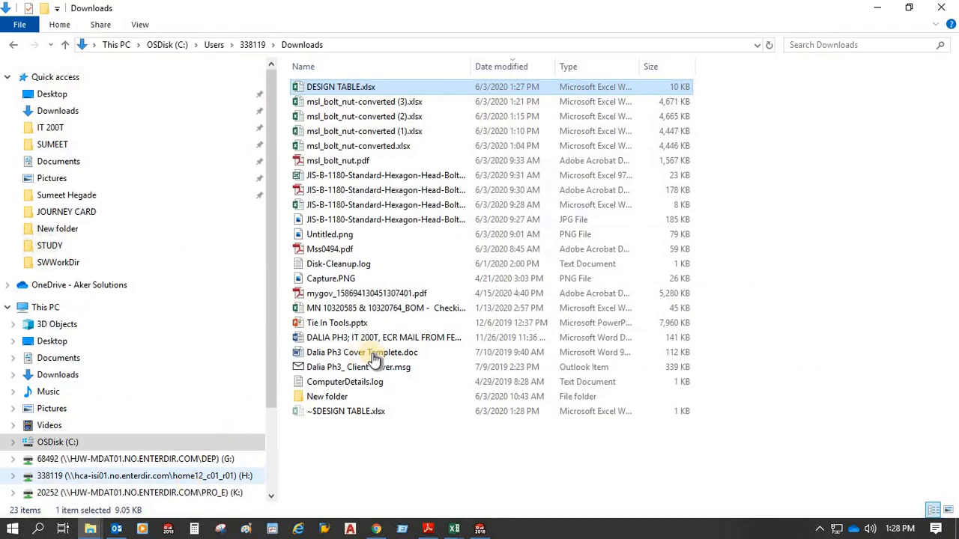
{"action": "double_click", "coordinate": [322, 398]}
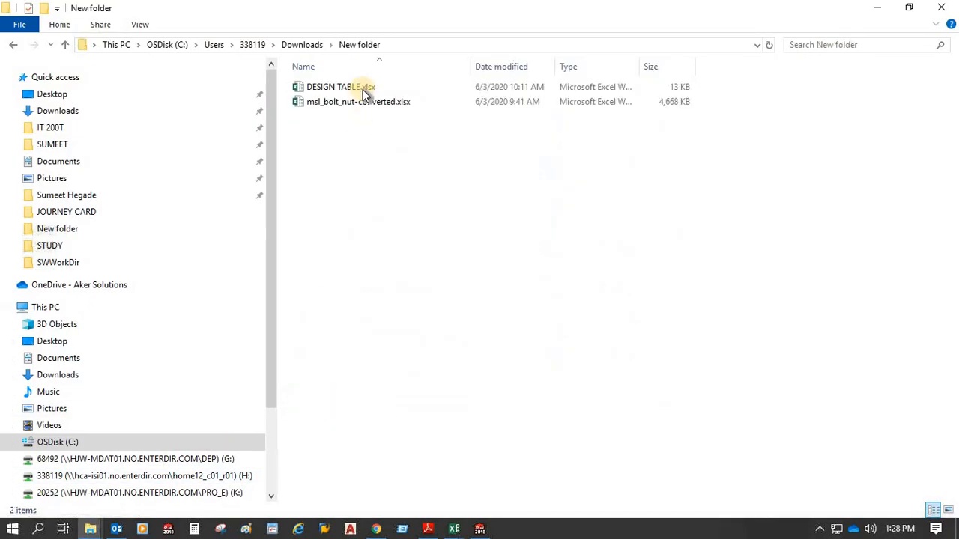
- Close the exported DESIGN TABLE.xlsx workbook and open the prepared DESIGN TABLE.xlsx from New folder in Excel
{"action": "left_click", "coordinate": [454, 529]}
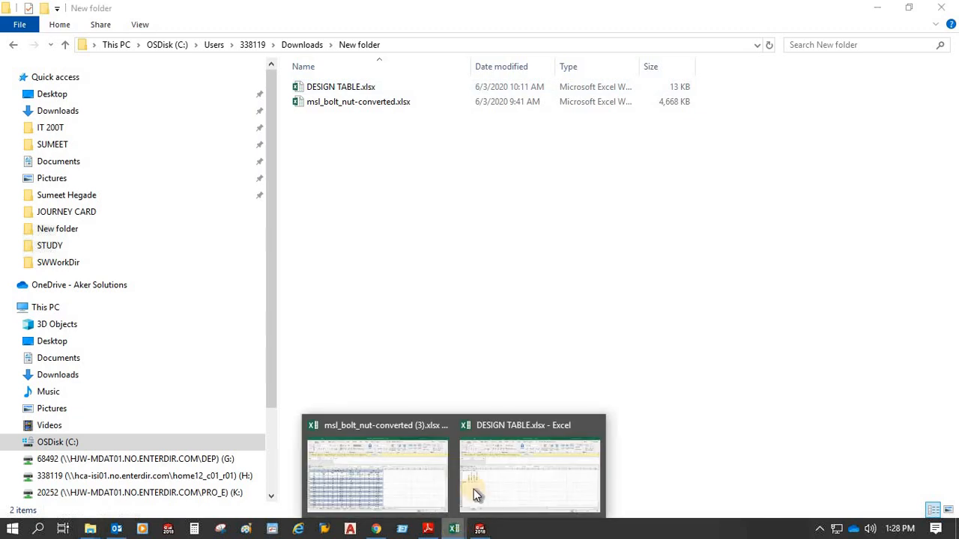
{"action": "left_click", "coordinate": [595, 425]}
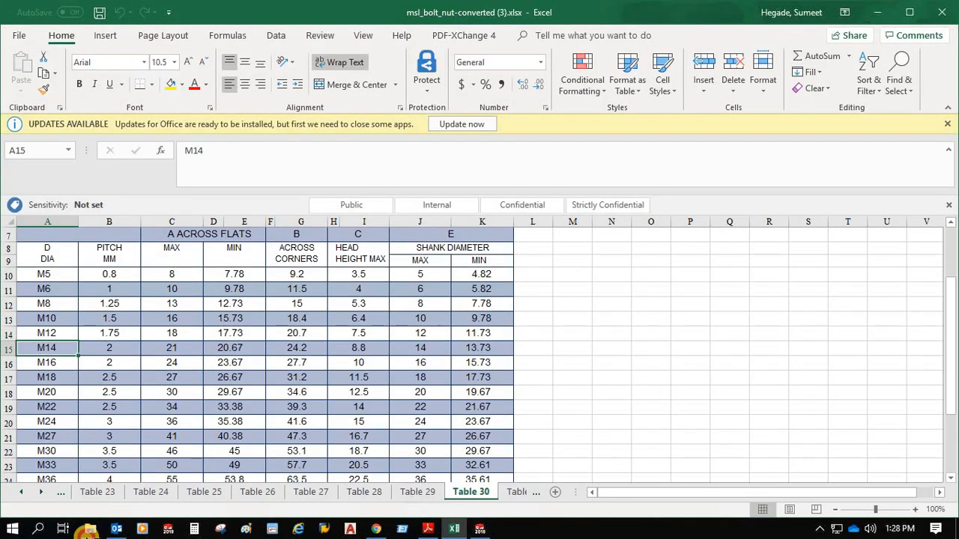
{"action": "mouse_move", "coordinate": [89, 529]}
{"action": "left_click", "coordinate": [203, 478]}
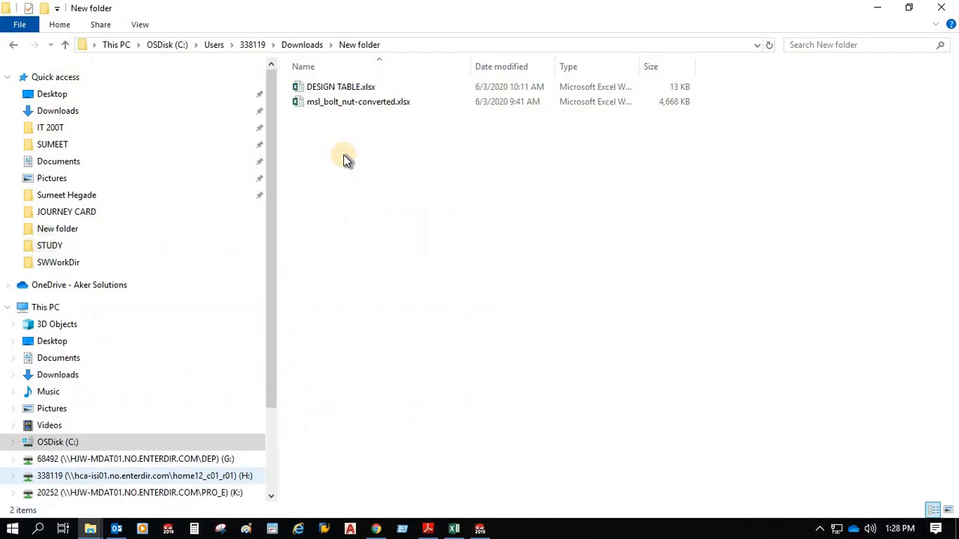
{"action": "double_click", "coordinate": [339, 89]}
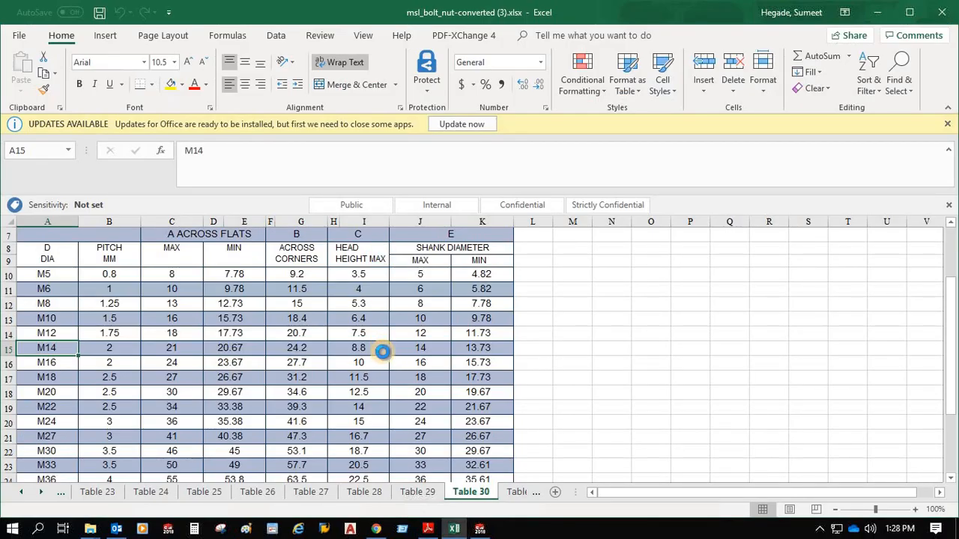
{"action": "left_click", "coordinate": [382, 351]}
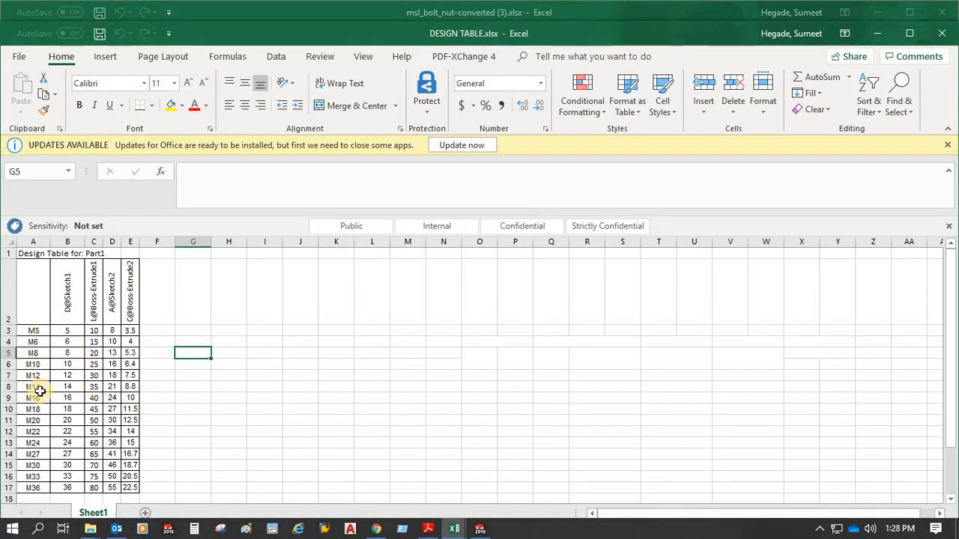
- Review the diameter and length values and the configuration names M5 to M36 in the prepared design table, and close the workbook
{"action": "left_click", "coordinate": [92, 333]}
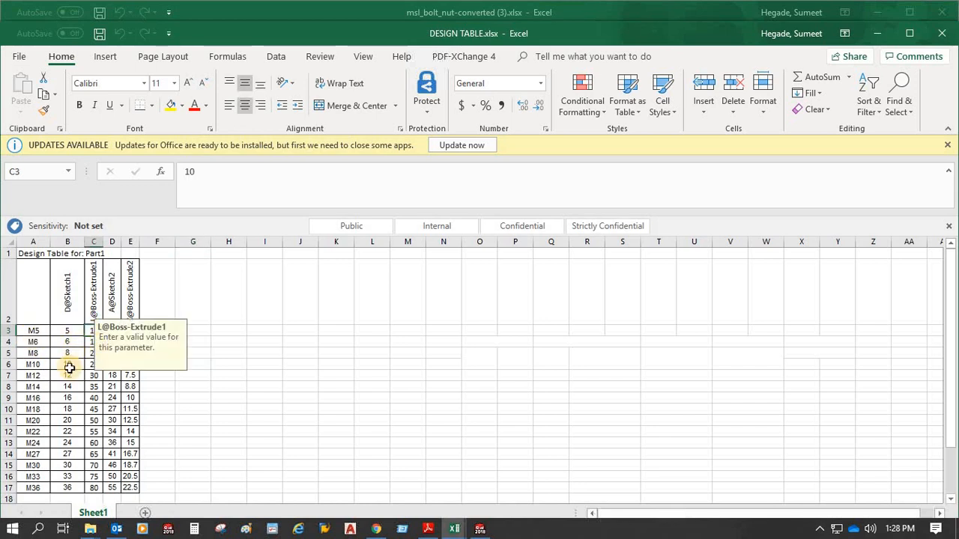
{"action": "left_click", "coordinate": [75, 343]}
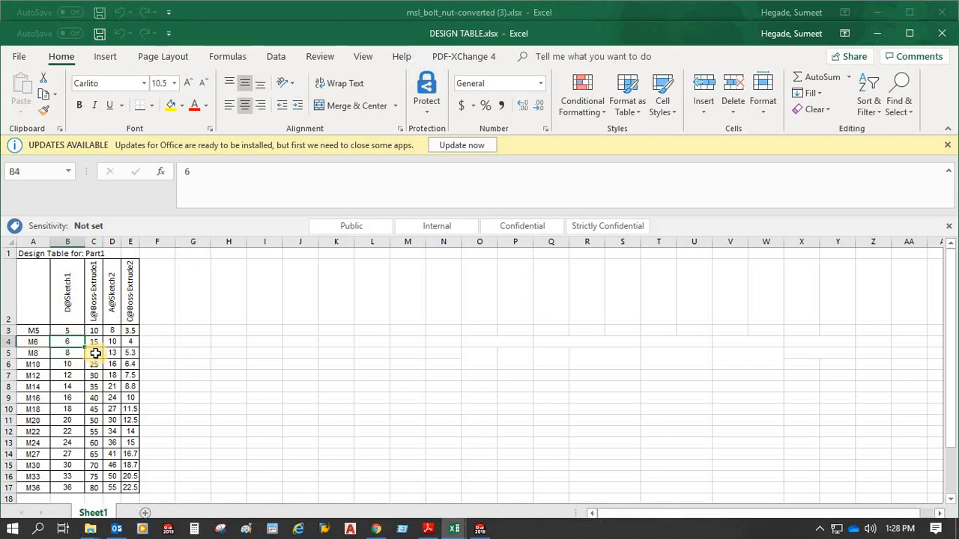
{"action": "left_click", "coordinate": [93, 343]}
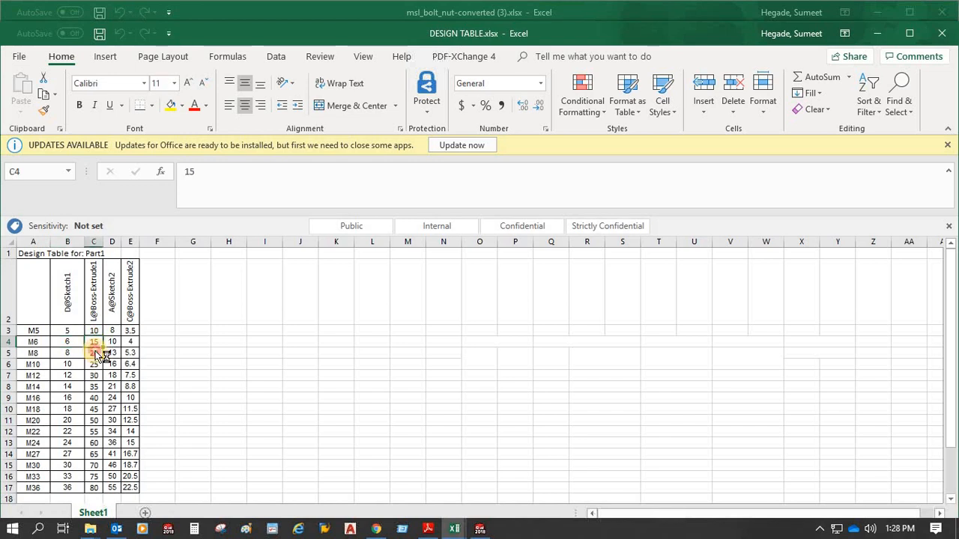
{"action": "left_click", "coordinate": [93, 355]}
{"action": "left_click", "coordinate": [93, 366]}
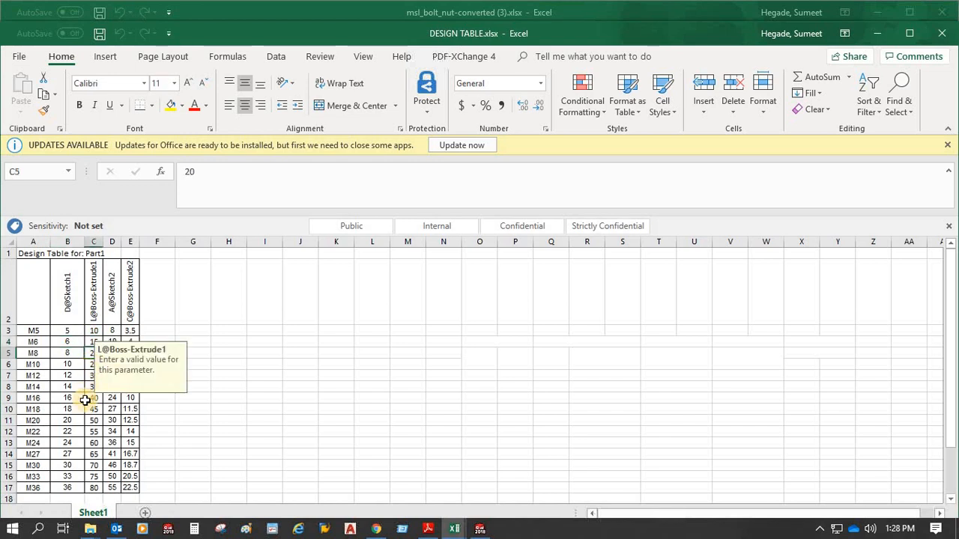
{"action": "left_click", "coordinate": [166, 412]}
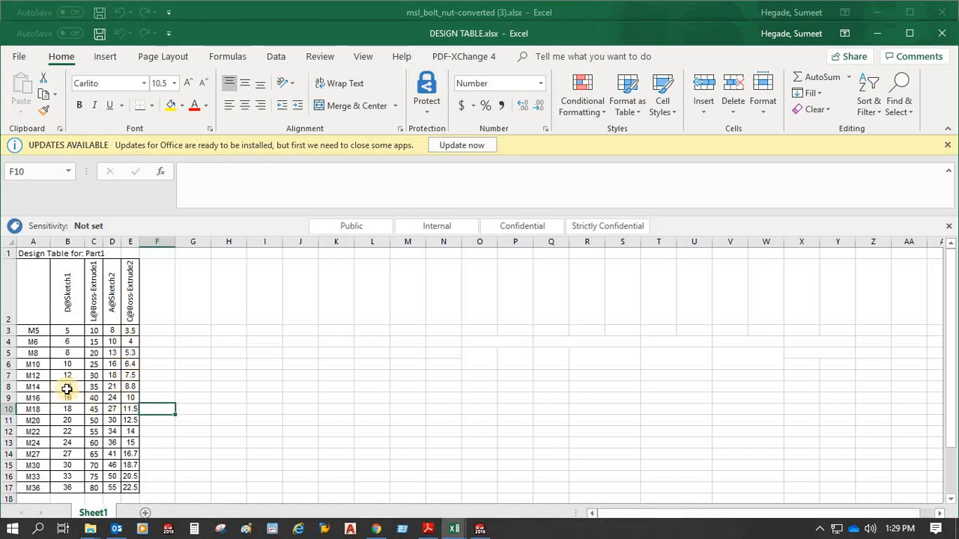
{"action": "left_click_drag", "start_coordinate": [45, 335], "coordinate": [38, 488]}
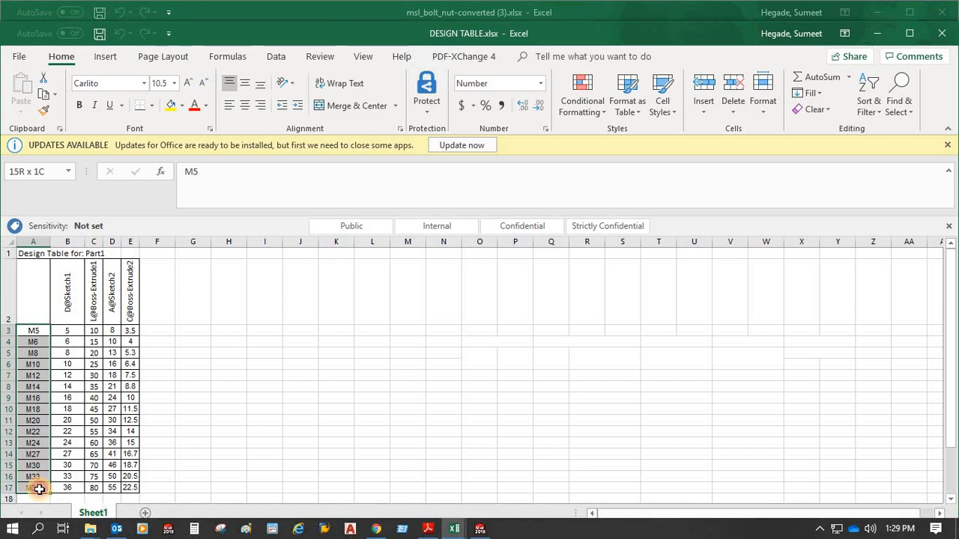
{"action": "left_click", "coordinate": [171, 353]}
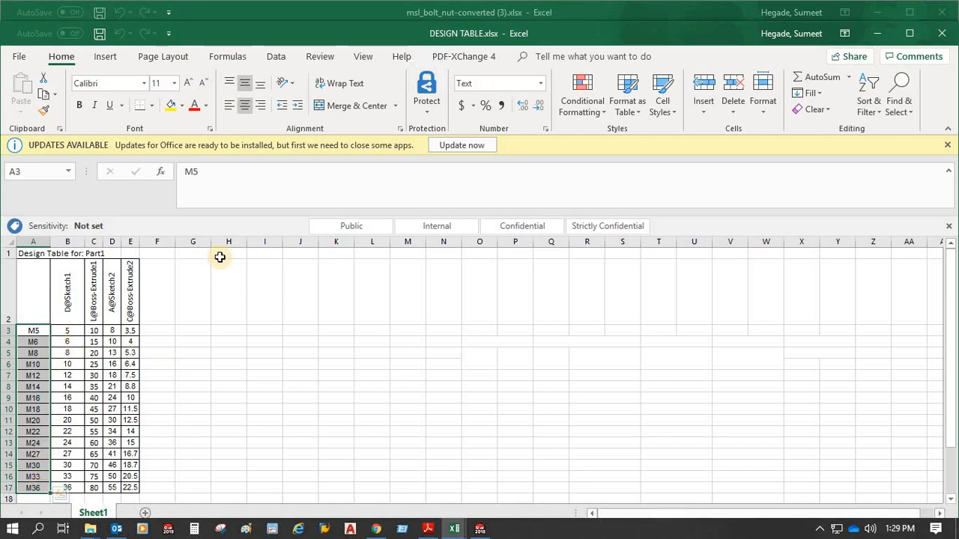
{"action": "left_click", "coordinate": [941, 34]}
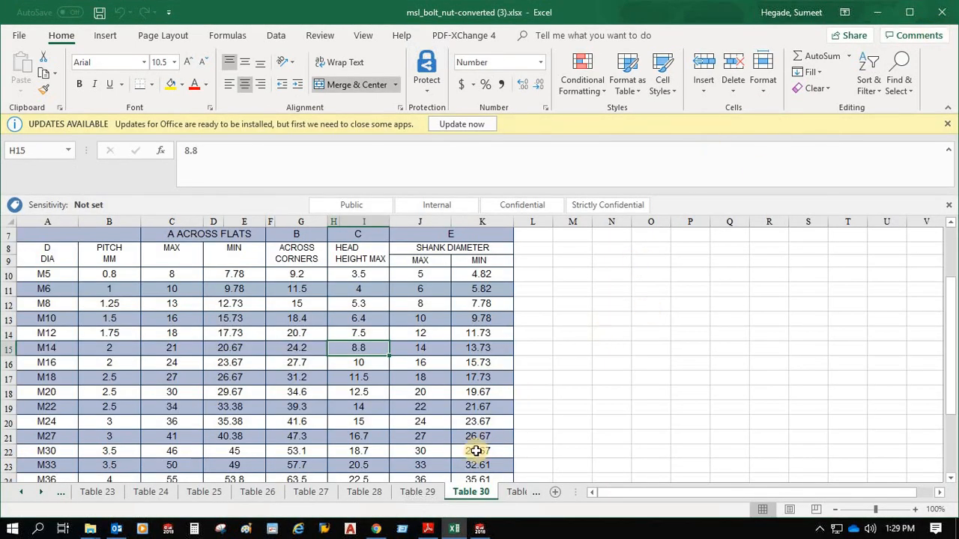
- Switch to SOLIDWORKS and delete the existing design table from the part's configurations
{"action": "left_click", "coordinate": [480, 529]}
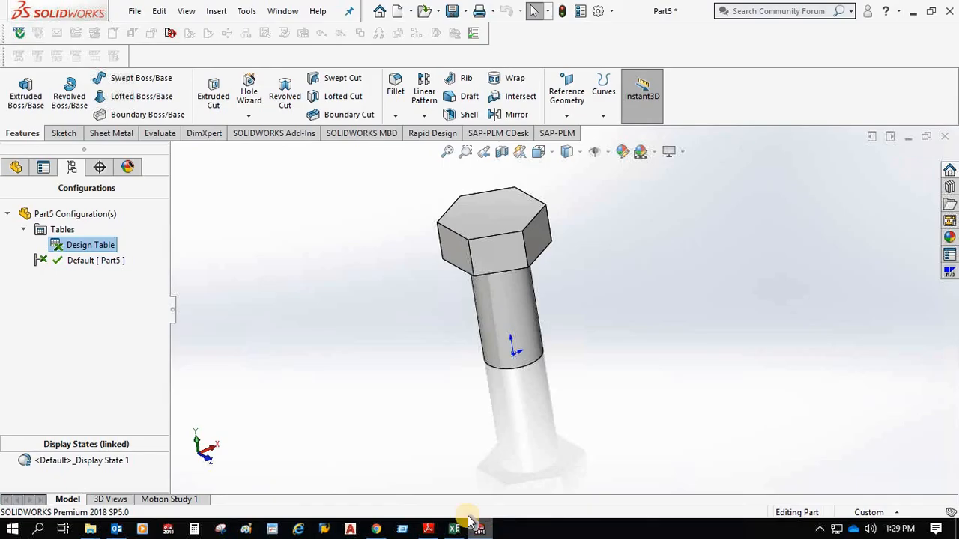
{"action": "left_click", "coordinate": [75, 246]}
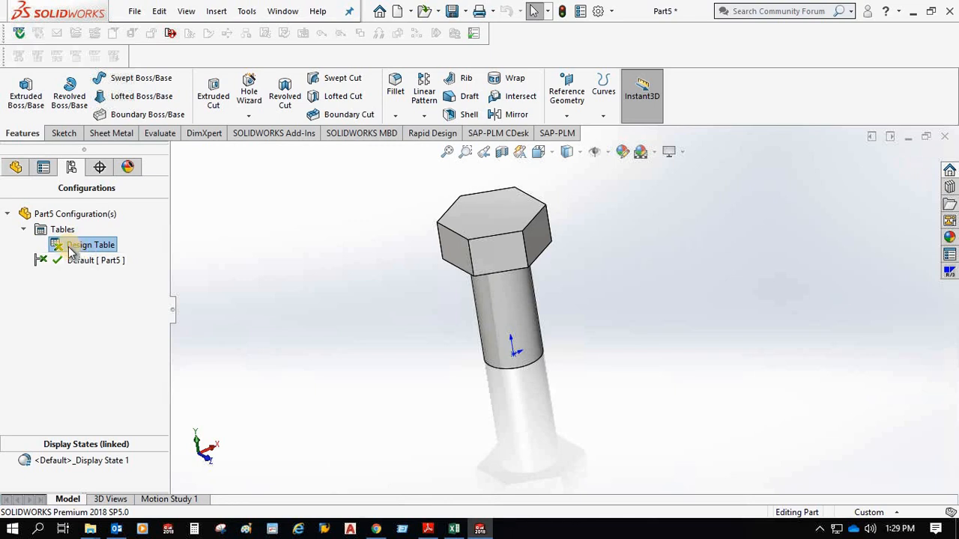
{"action": "right_click", "coordinate": [72, 245]}
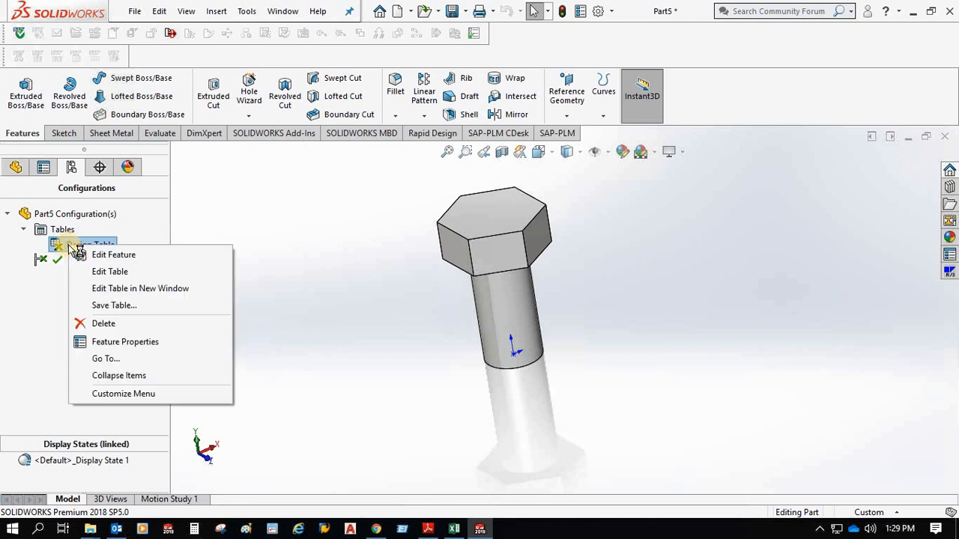
{"action": "left_click", "coordinate": [97, 323]}
{"action": "left_click", "coordinate": [441, 250]}
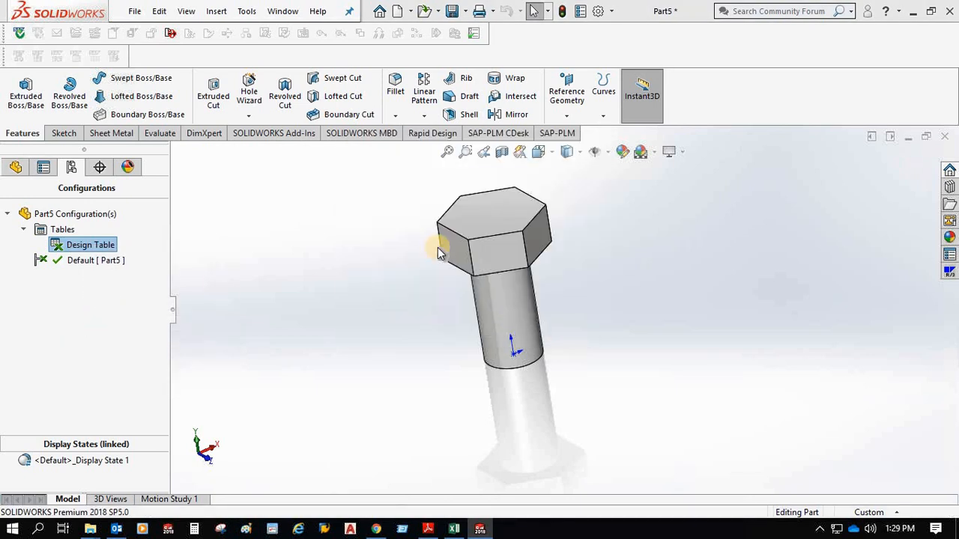
- Insert a design table from the file DESIGN TABLE.xlsx in Downloads' New folder to generate the bolt-size configurations
{"action": "left_click", "coordinate": [216, 12]}
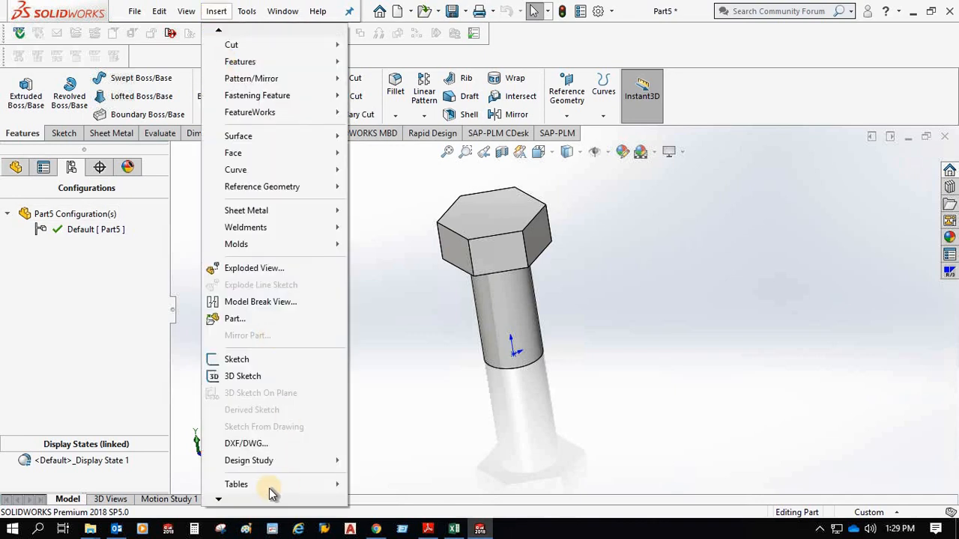
{"action": "mouse_move", "coordinate": [267, 492]}
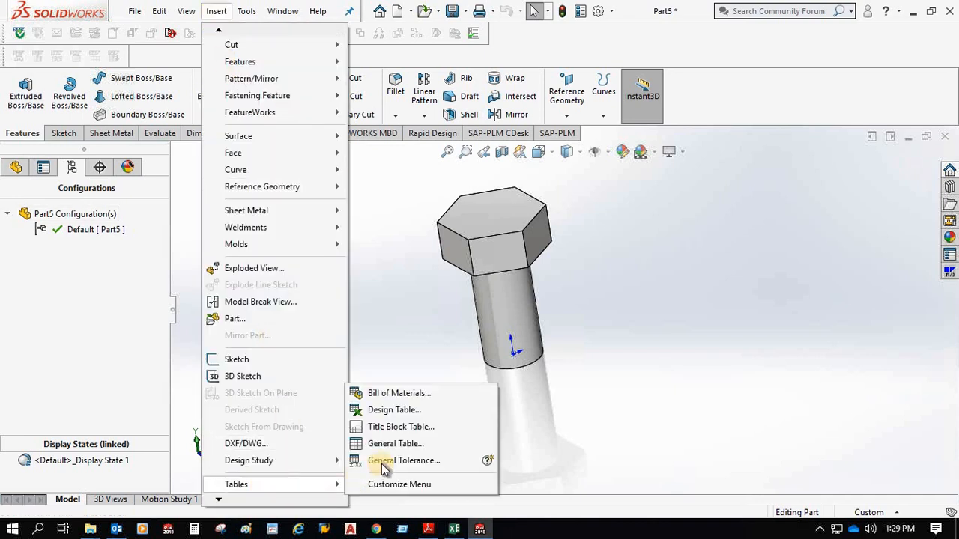
{"action": "left_click", "coordinate": [393, 411]}
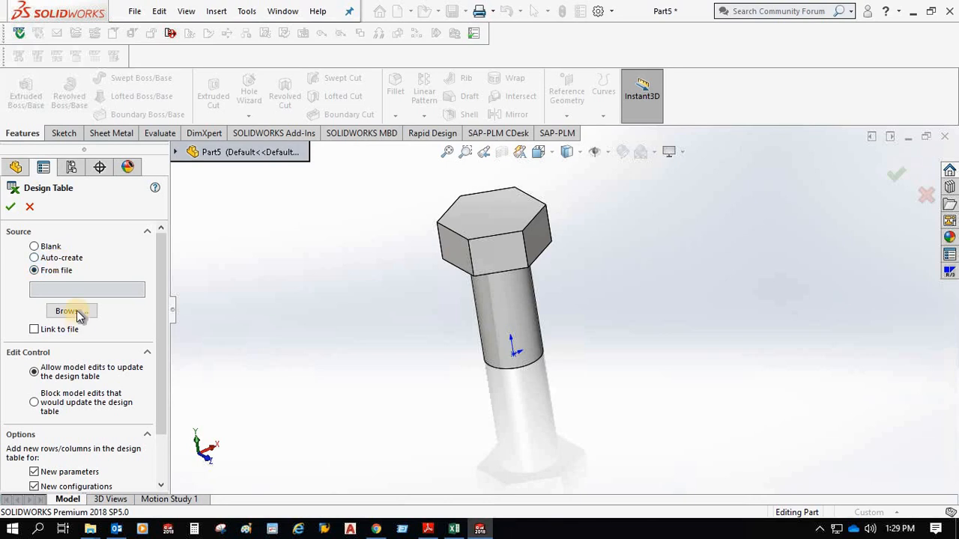
{"action": "left_click", "coordinate": [72, 311]}
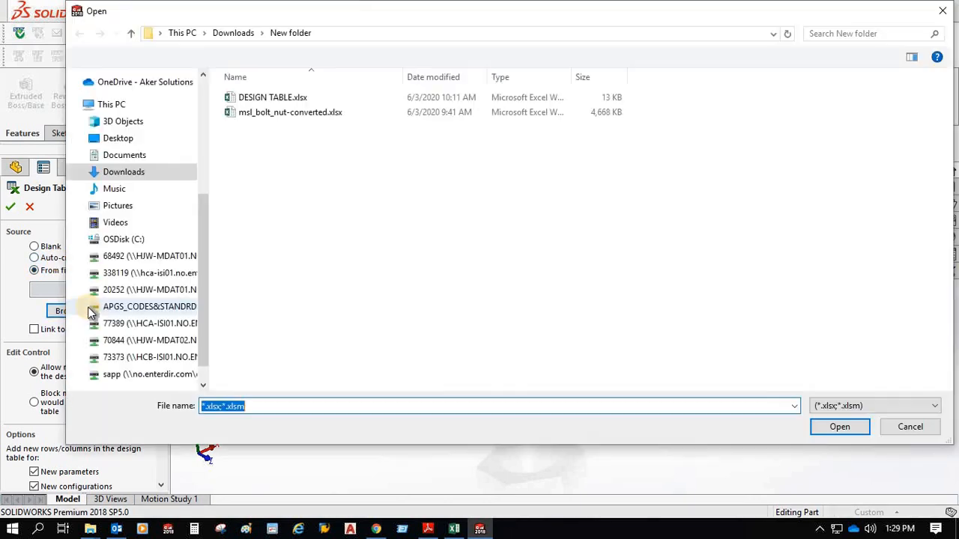
{"action": "left_click", "coordinate": [278, 99]}
{"action": "left_click", "coordinate": [841, 427]}
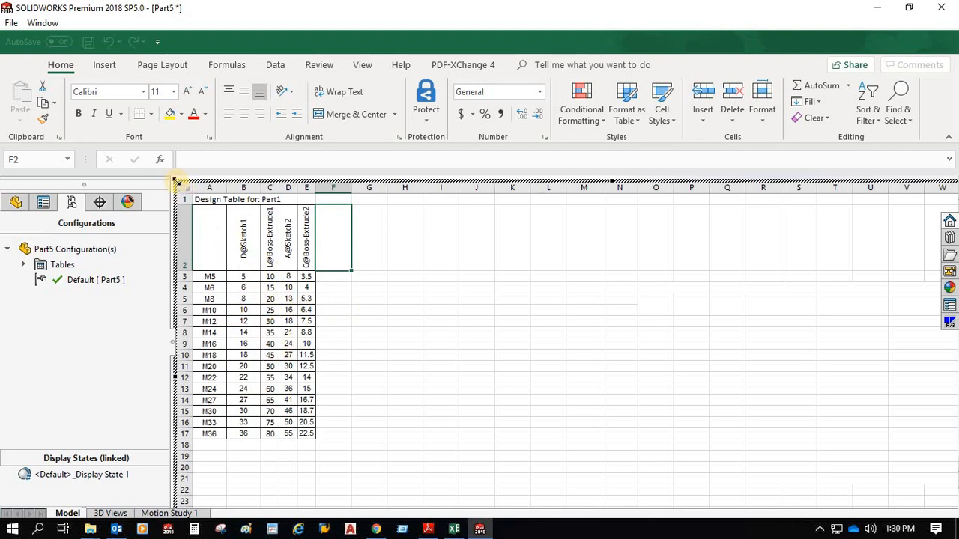
{"action": "left_click_drag", "start_coordinate": [180, 187], "coordinate": [268, 253]}
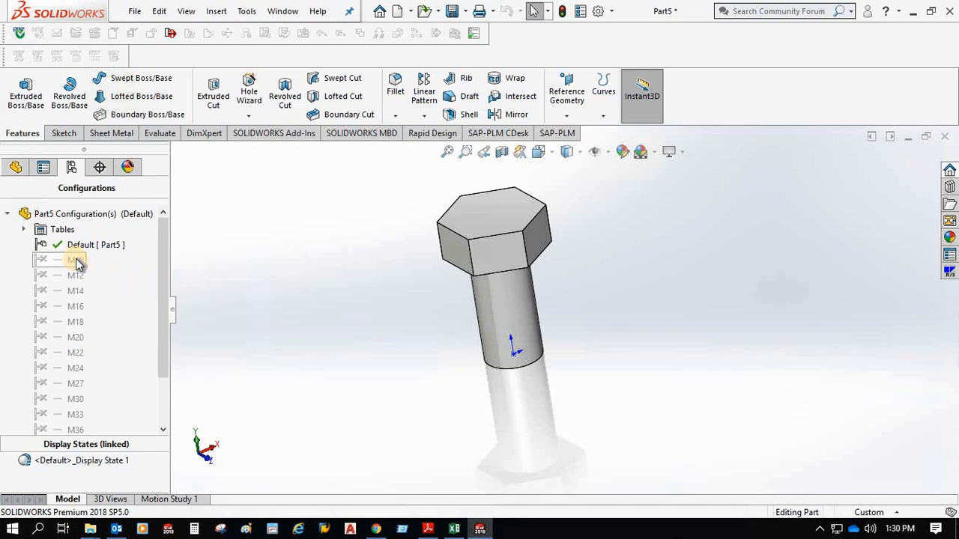
- Look through the generated bolt configurations M5 to M36 and activate the M10 configuration
{"action": "left_click", "coordinate": [164, 303]}
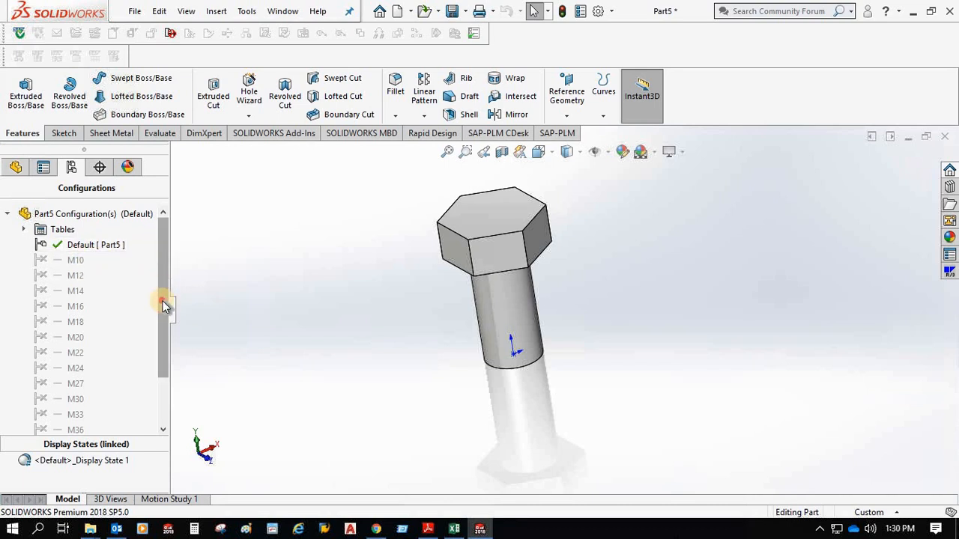
{"action": "scroll", "coordinate": [163, 307], "scroll_direction": "down", "scroll_amount": 3}
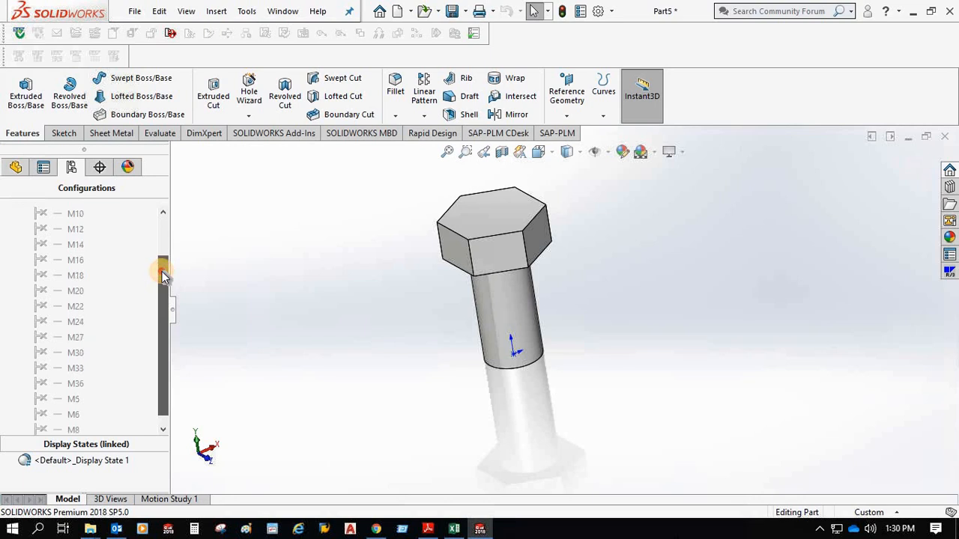
{"action": "left_click_drag", "start_coordinate": [165, 276], "coordinate": [160, 220]}
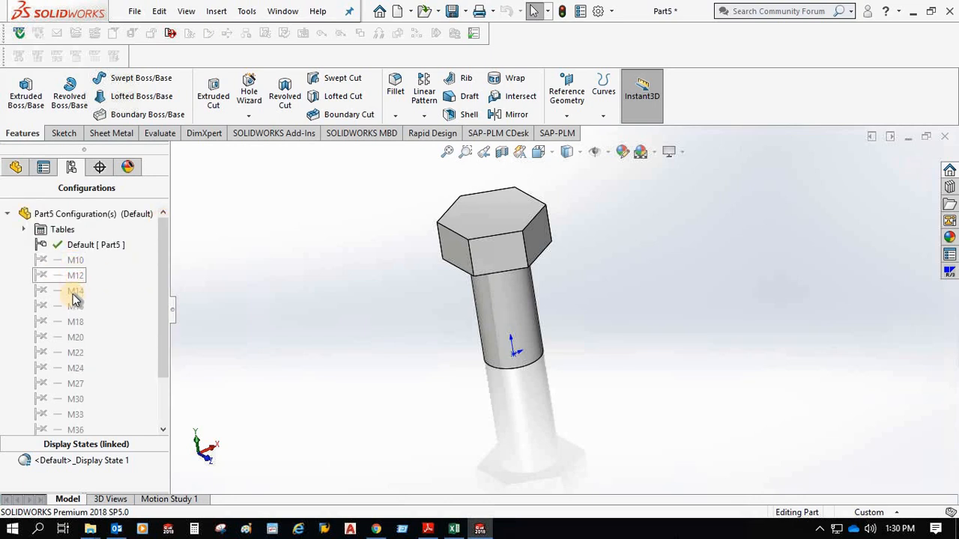
{"action": "left_click", "coordinate": [80, 261]}
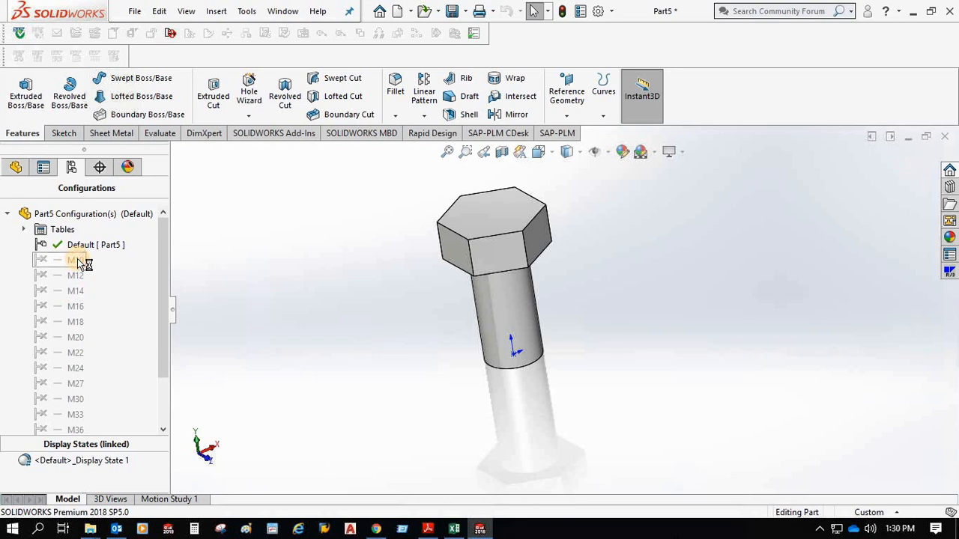
{"action": "right_click", "coordinate": [79, 261]}
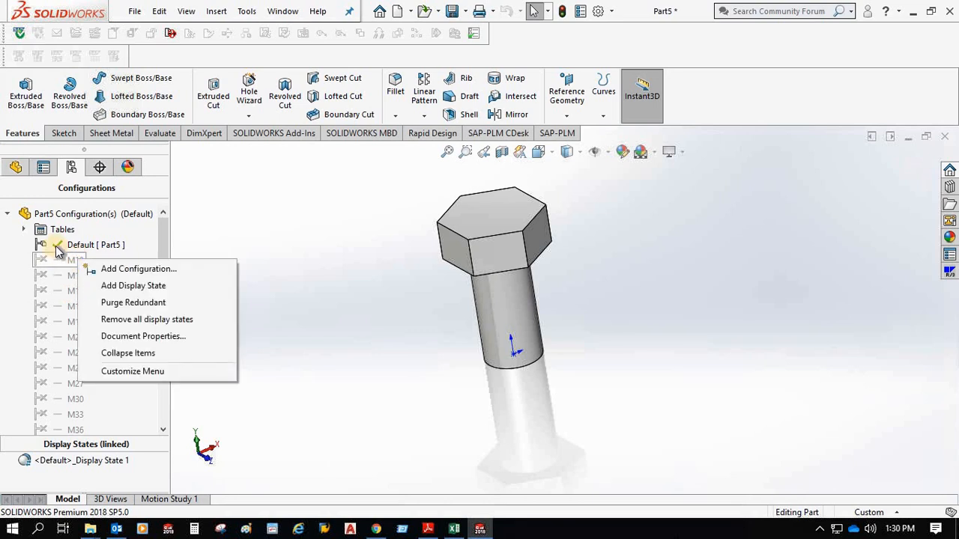
{"action": "left_click", "coordinate": [62, 246]}
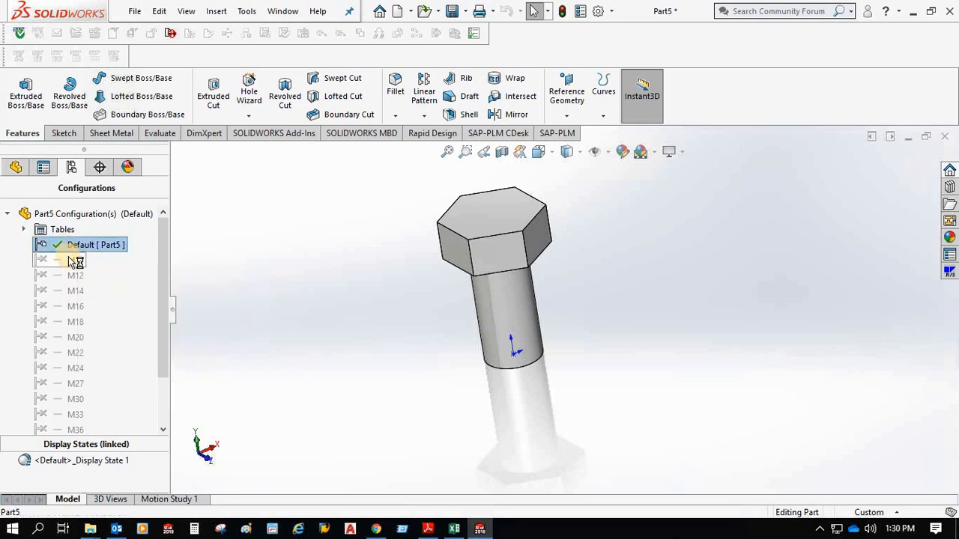
{"action": "right_click", "coordinate": [71, 260]}
{"action": "left_click", "coordinate": [113, 267]}
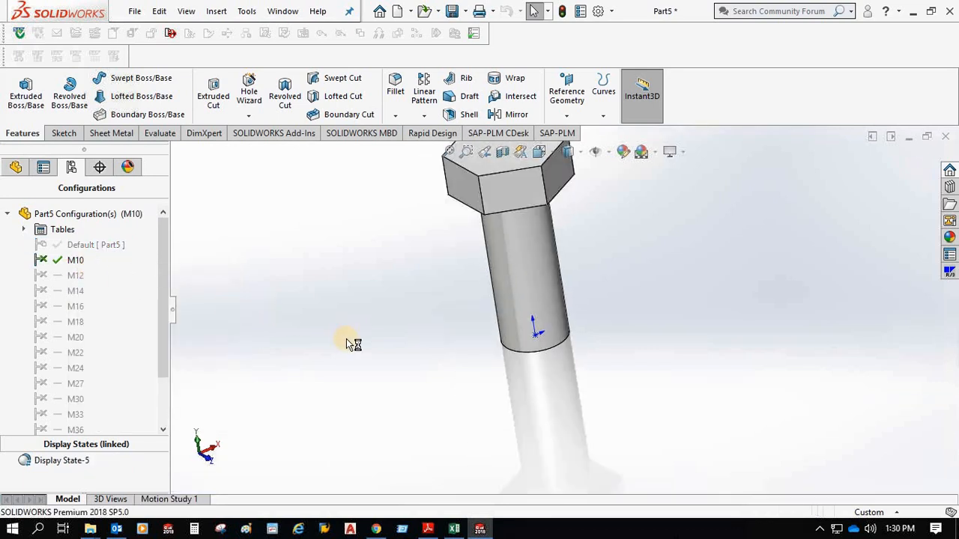
- Switch the bolt model from M10 to the M16 configuration
{"action": "double_click", "coordinate": [75, 308]}
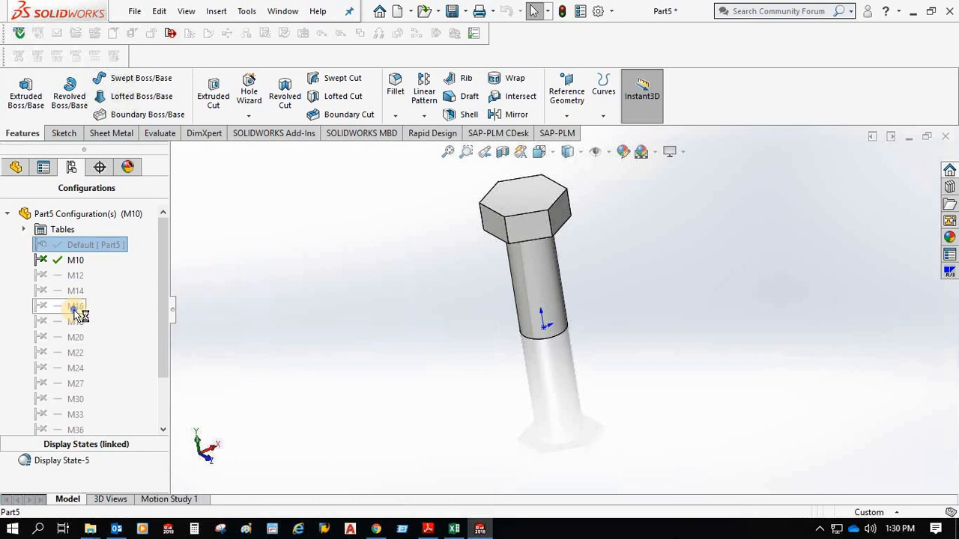
{"action": "right_click", "coordinate": [75, 309]}
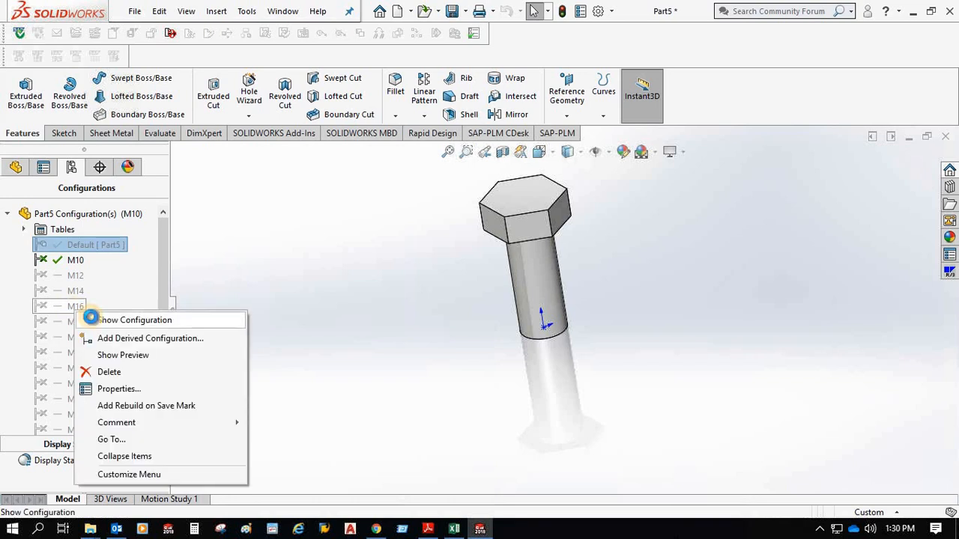
{"action": "left_click", "coordinate": [93, 320]}
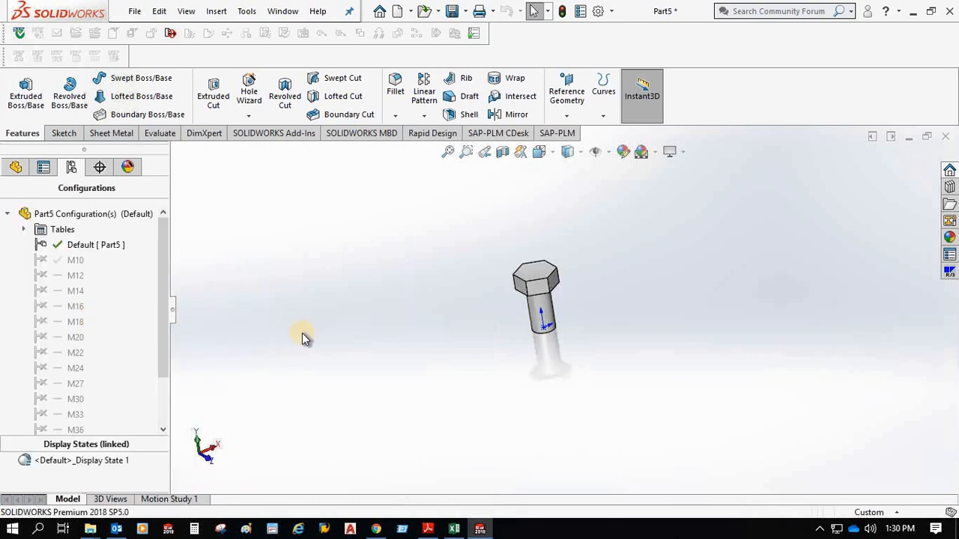